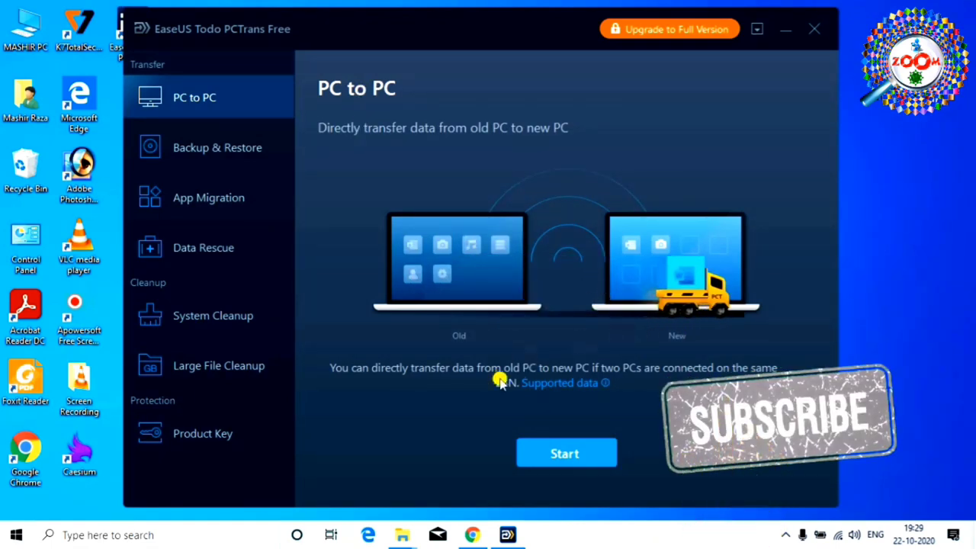
Step: Look through the Backup & Restore, App Migration and Data Rescue overviews, and return to PC to PC
left_click(219, 149)
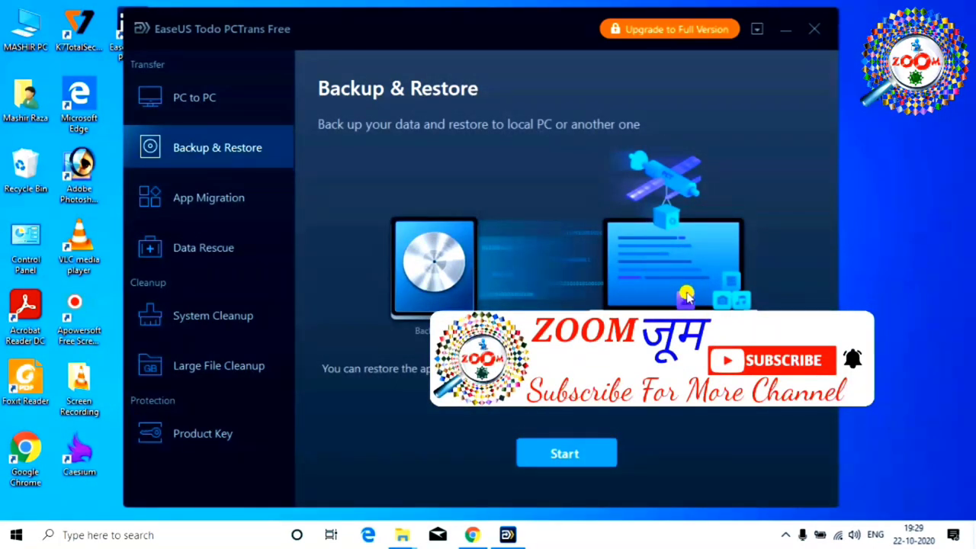
left_click(231, 200)
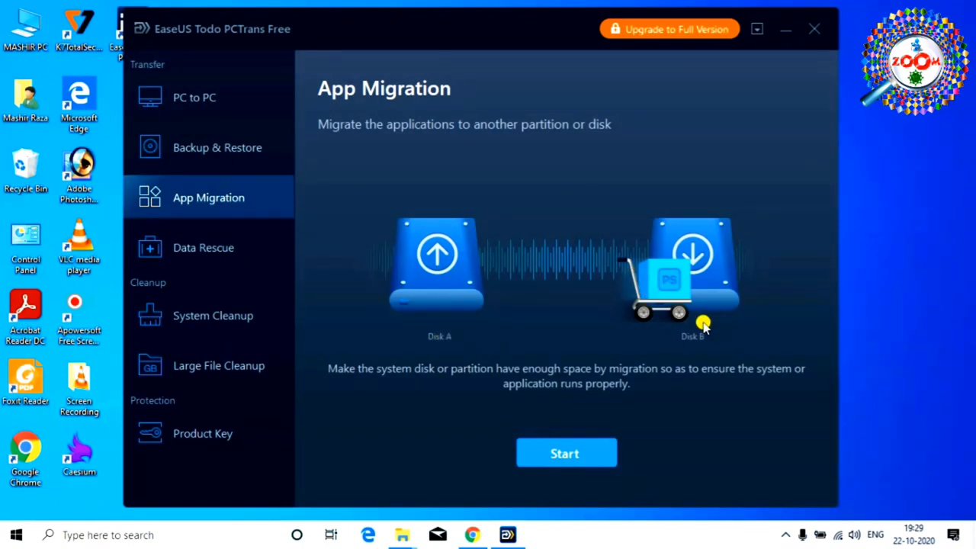
left_click(221, 256)
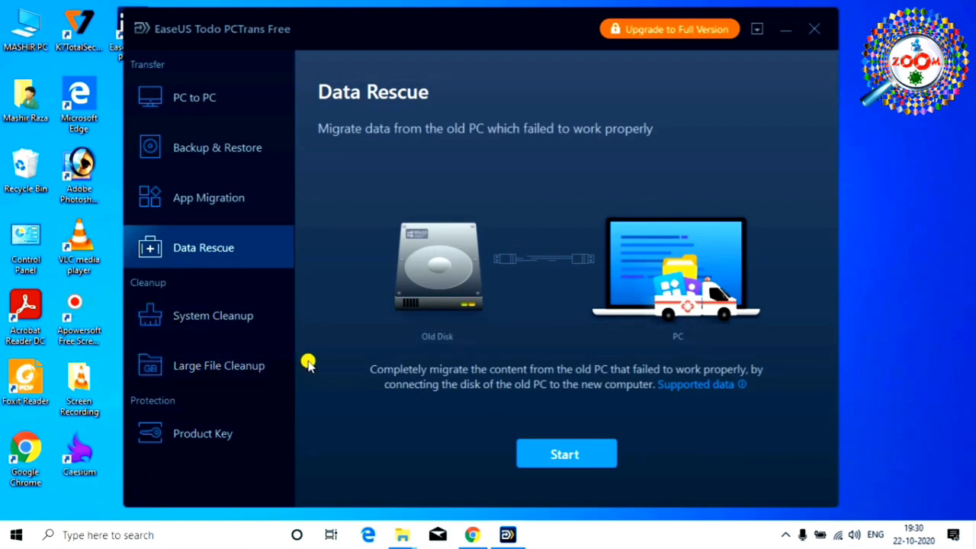
left_click(183, 113)
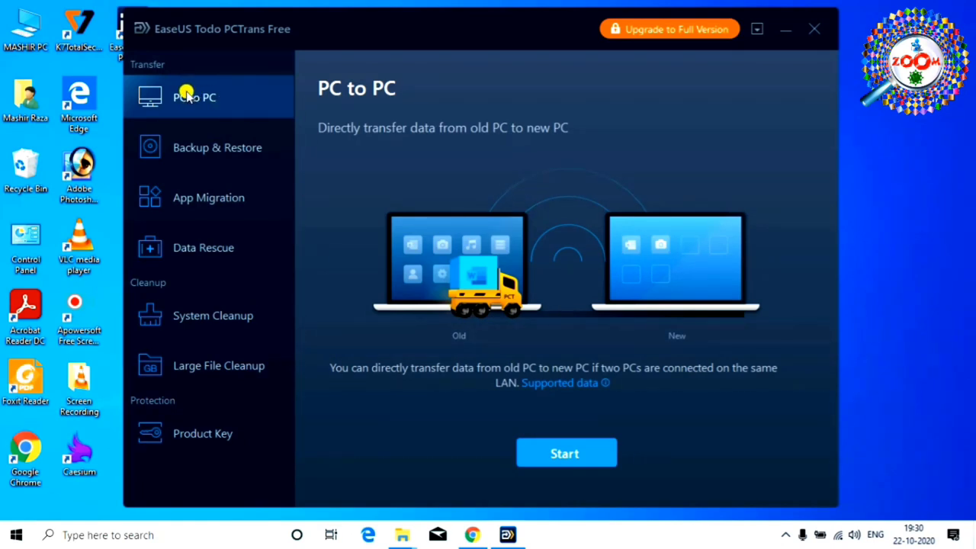
Step: Start a PC to PC transfer, view the IP address and computer name options for adding a PC, and return to the main screen
left_click(572, 455)
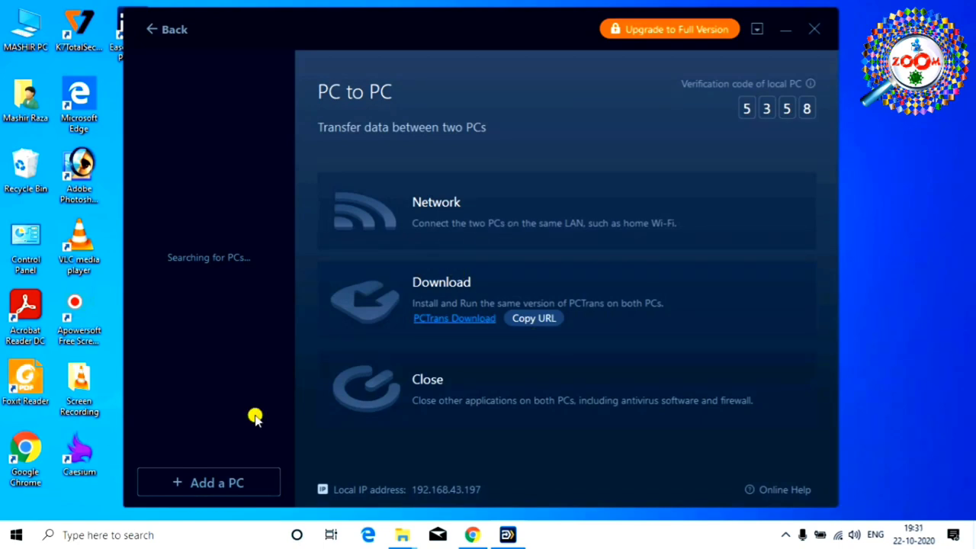
left_click(208, 481)
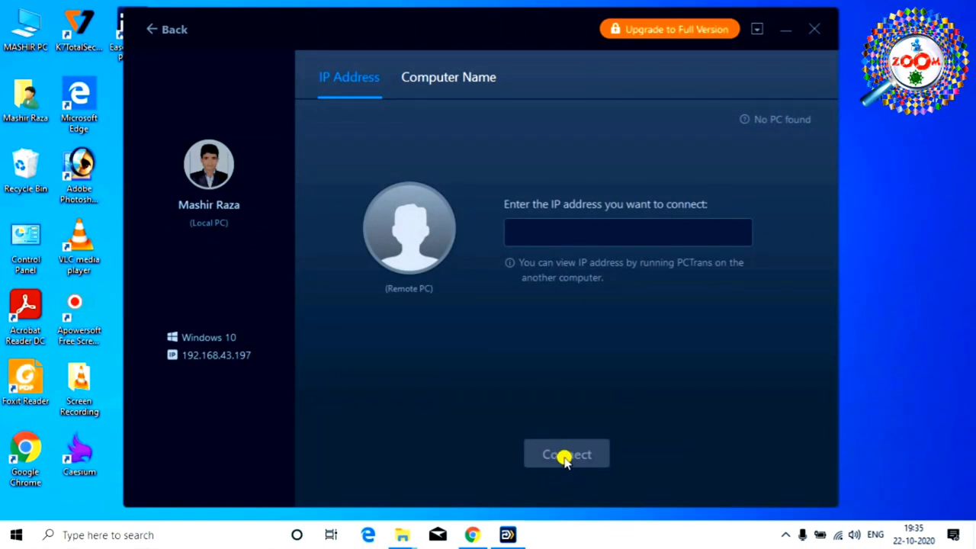
left_click(439, 78)
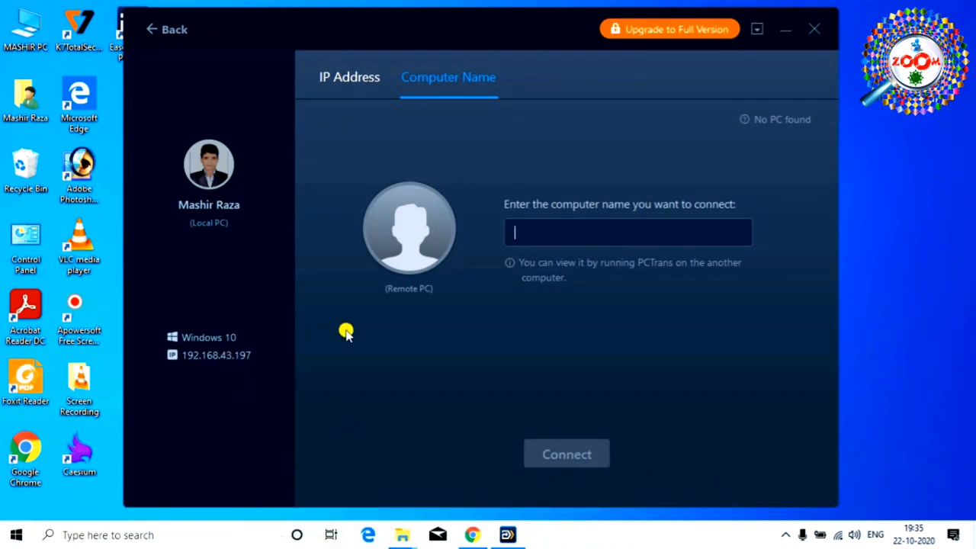
left_click(157, 29)
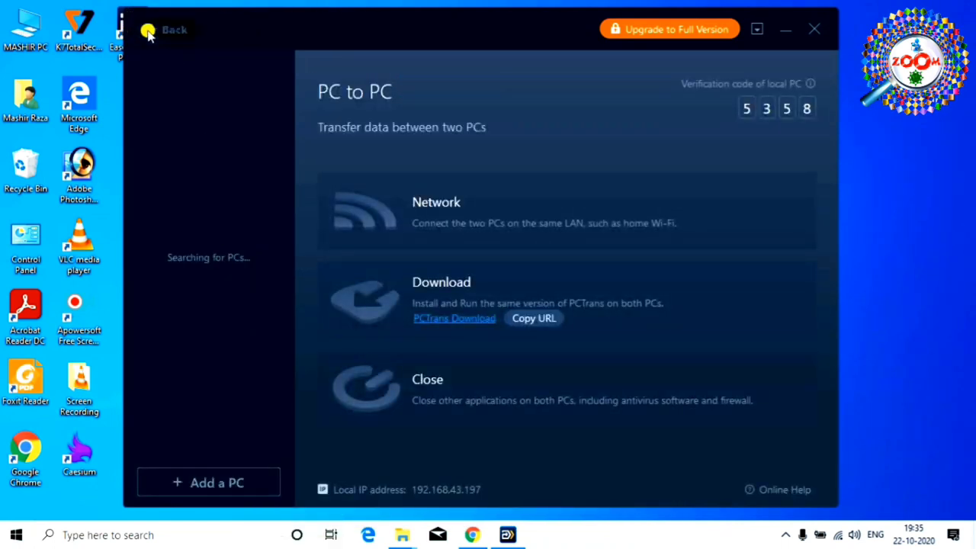
left_click(153, 31)
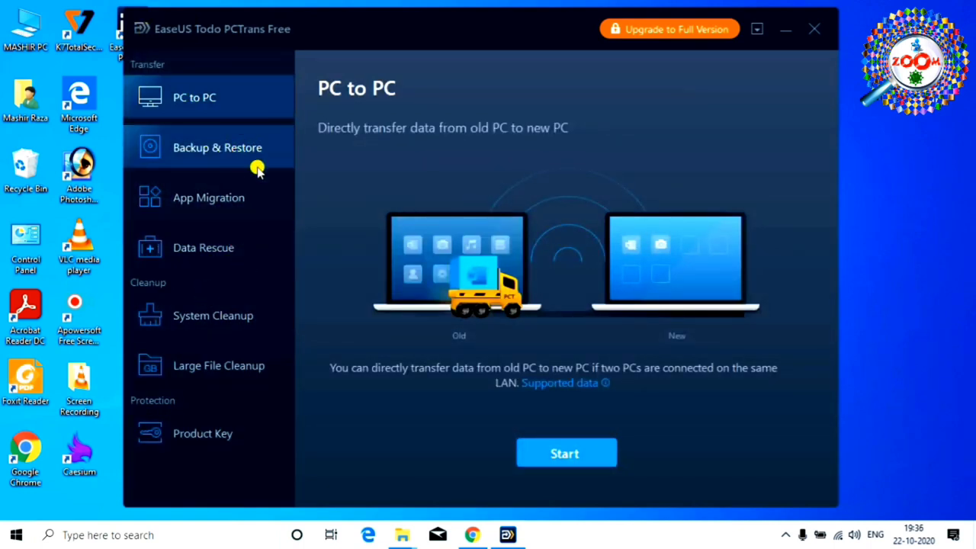
Step: Start a data backup from Backup & Restore, proceeding to the creation of the backup file
left_click(211, 152)
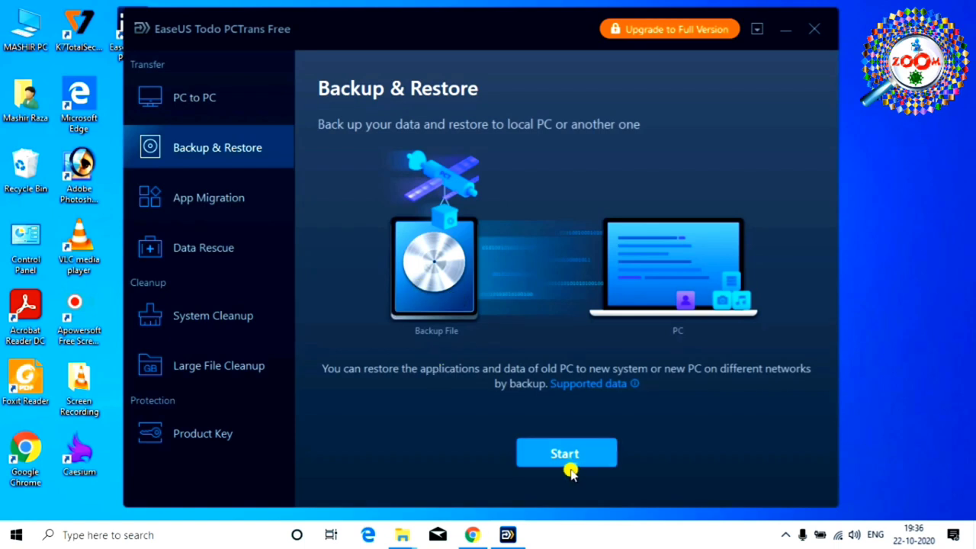
left_click(542, 451)
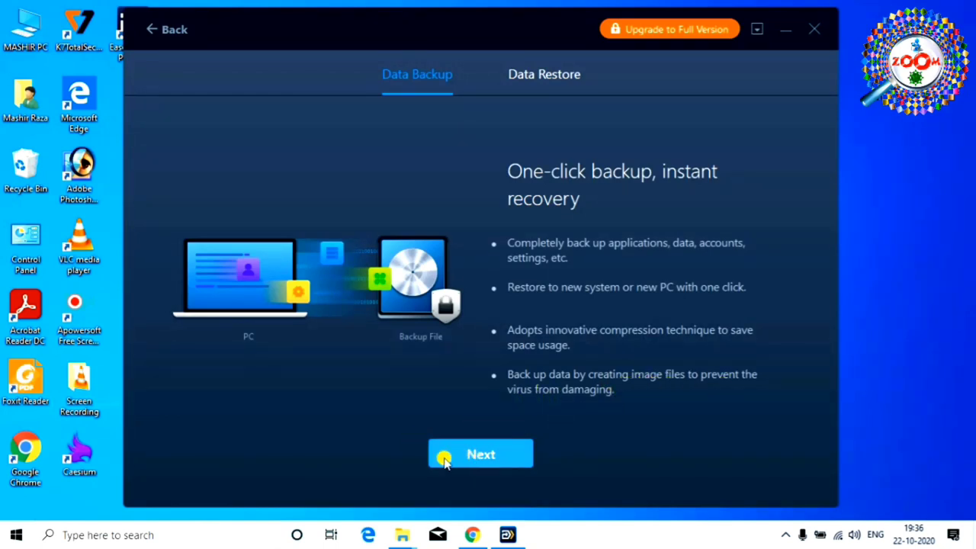
left_click(468, 456)
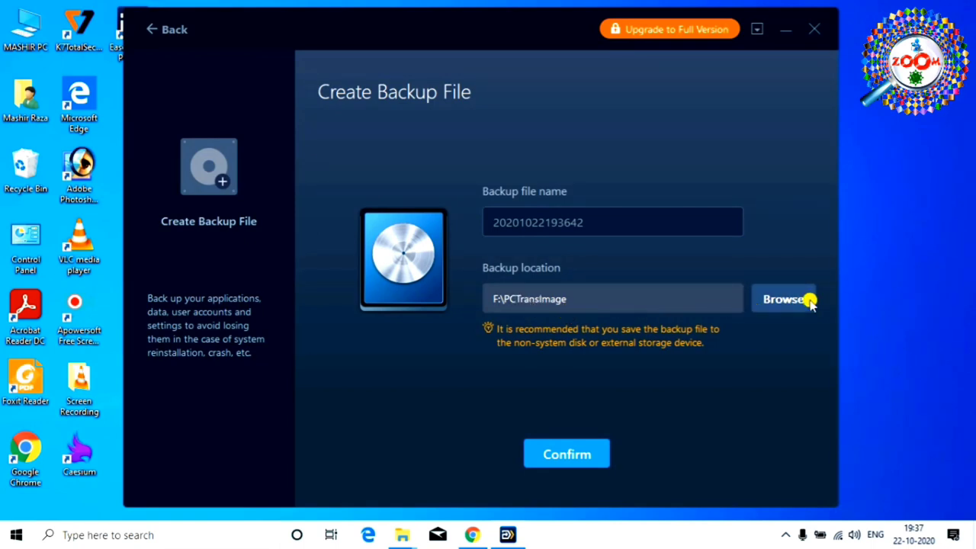
Step: Set the backup location to the sssss folder on Local Disk (F:) and confirm the backup file settings
left_click(772, 296)
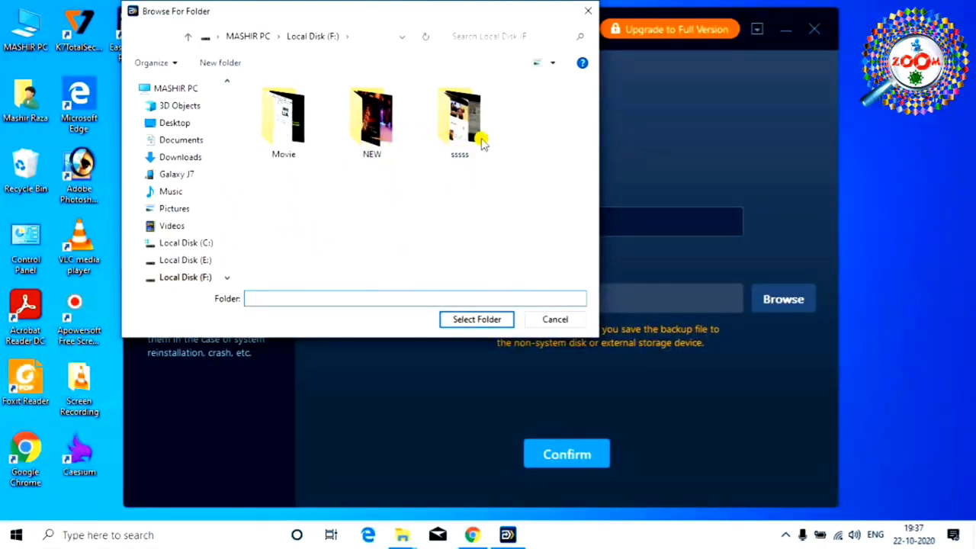
double_click(469, 144)
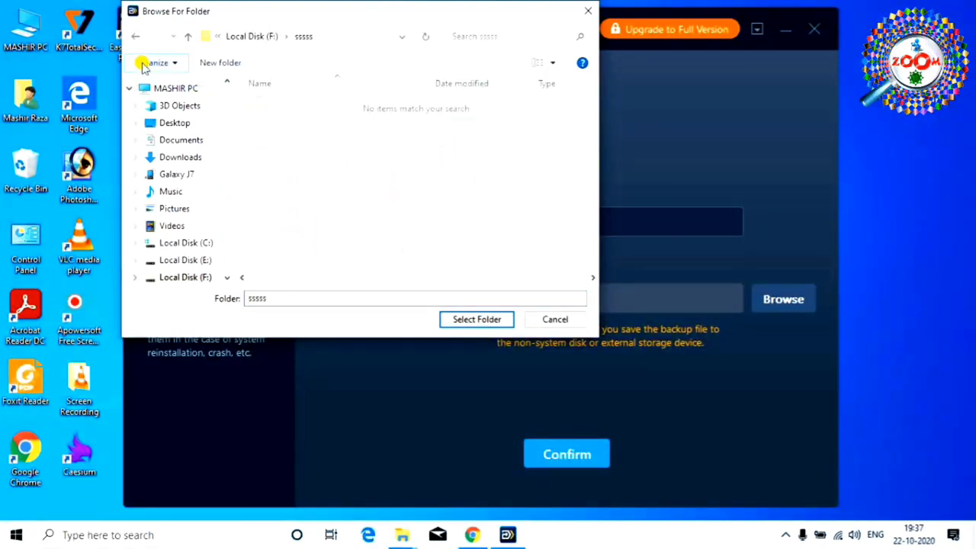
left_click(136, 36)
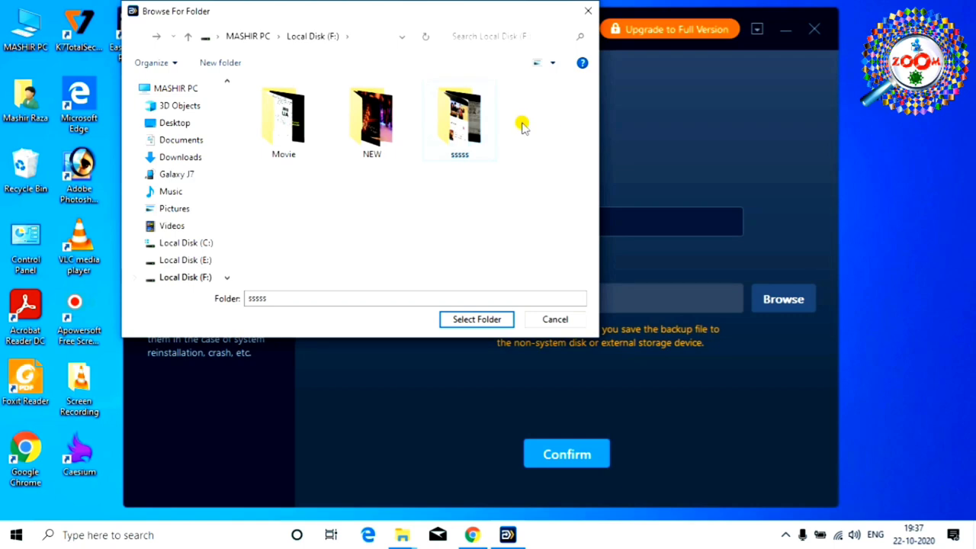
left_click(476, 320)
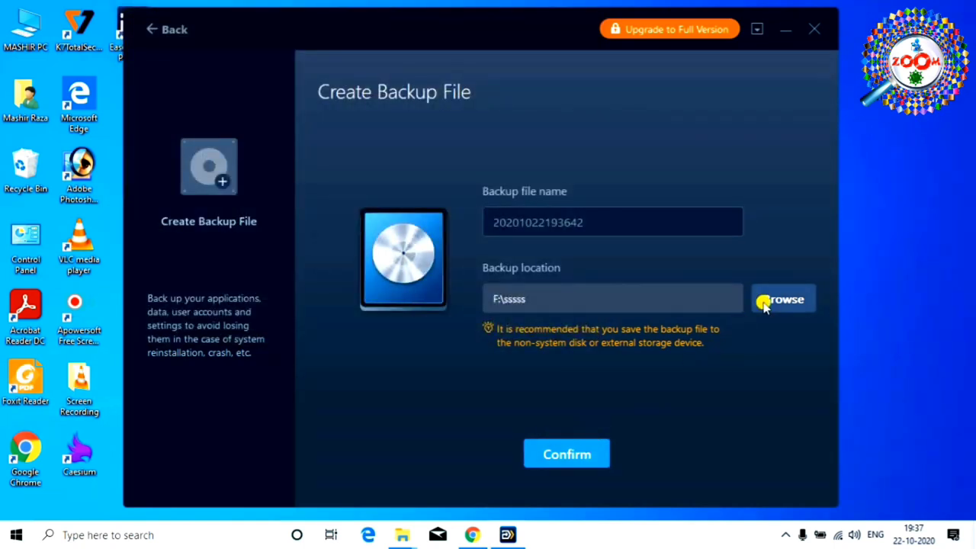
left_click(556, 453)
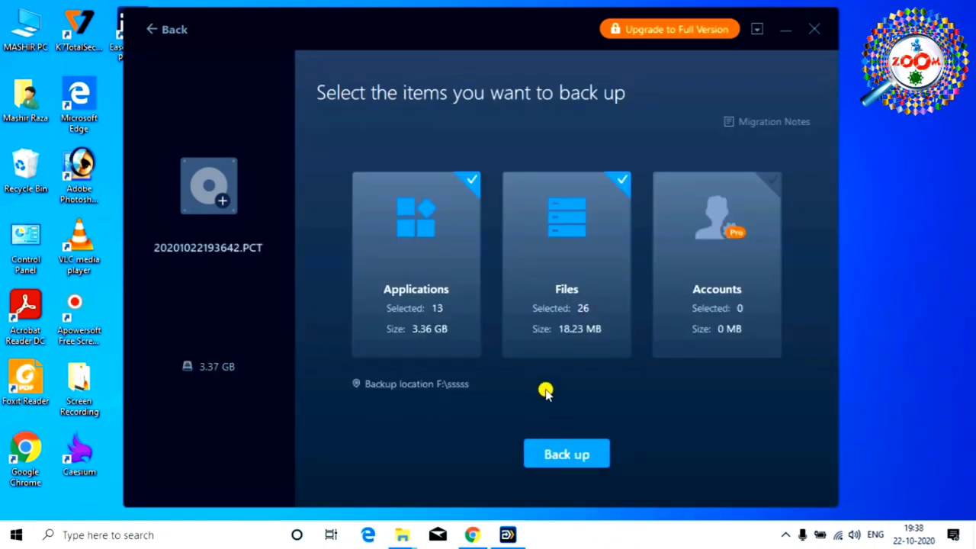
Step: Review which files and drives are included in the backup and return to the item selection
mouse_move(469, 261)
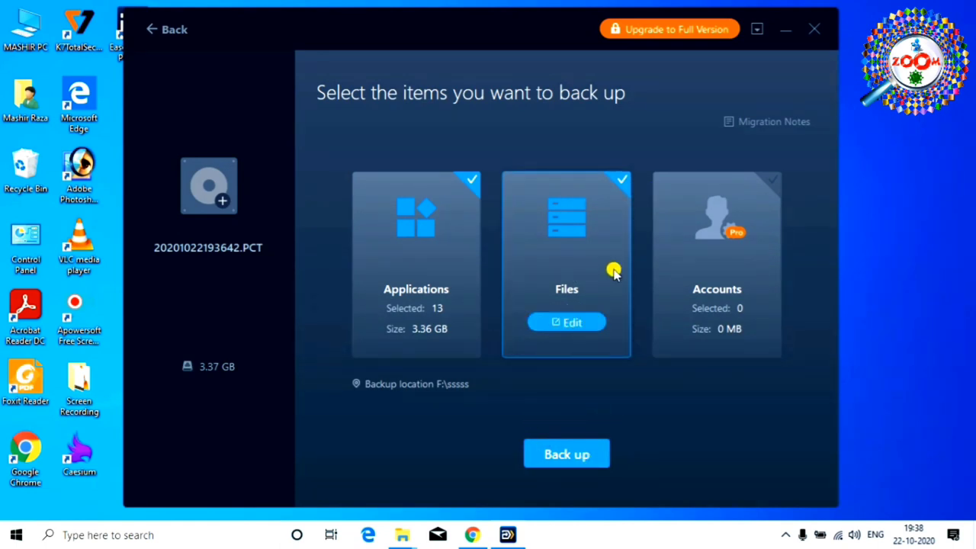
left_click(625, 183)
left_click(572, 325)
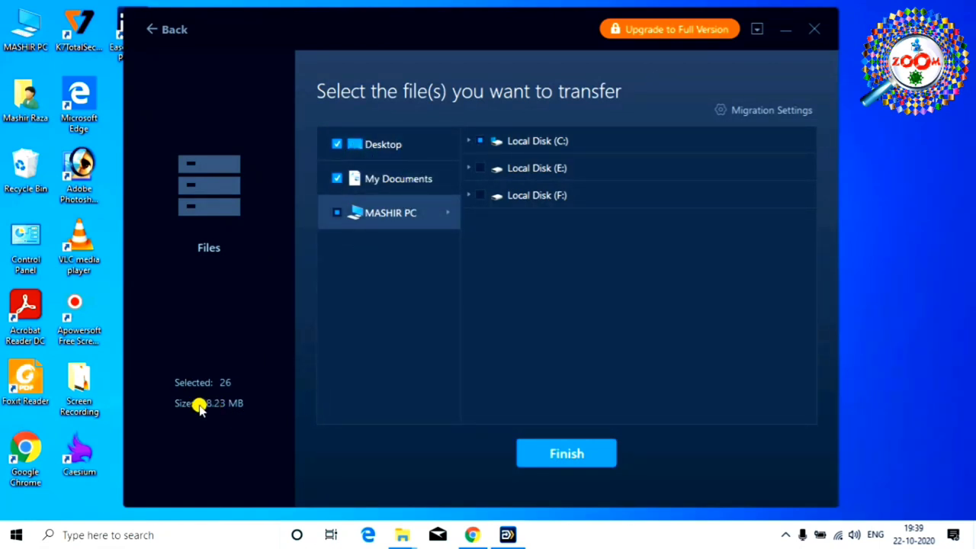
left_click(573, 456)
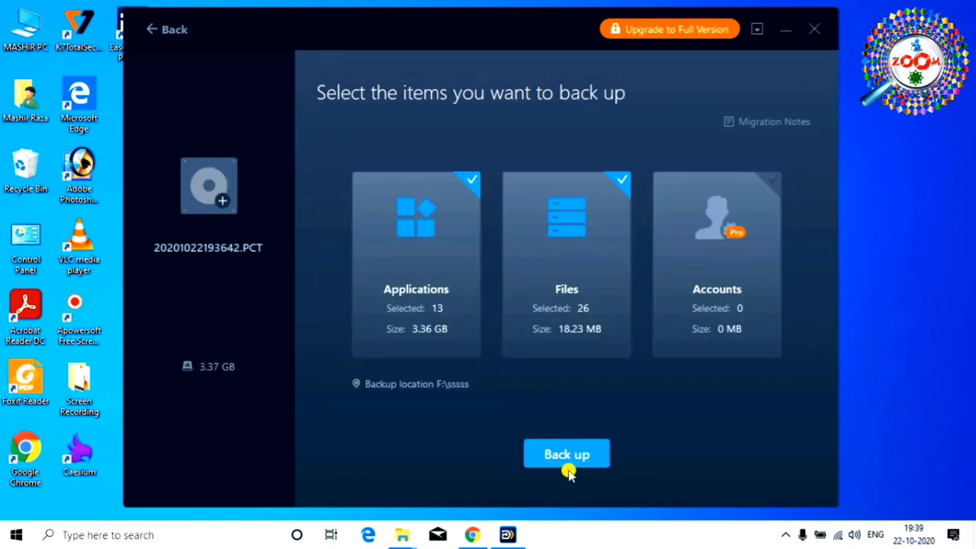
Step: Exclude Foxit Reader, Google Chrome, Apowersoft Free Screen Recorder, Realtek Card Reader, Microsoft Office Enterprise 2007 and Microsoft OneDrive from the applications to back up
mouse_move(406, 353)
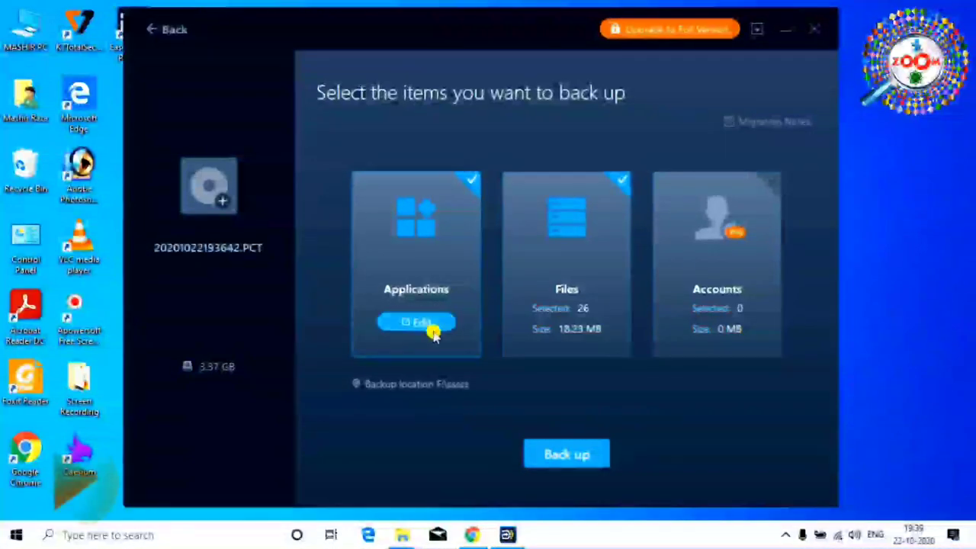
left_click(415, 327)
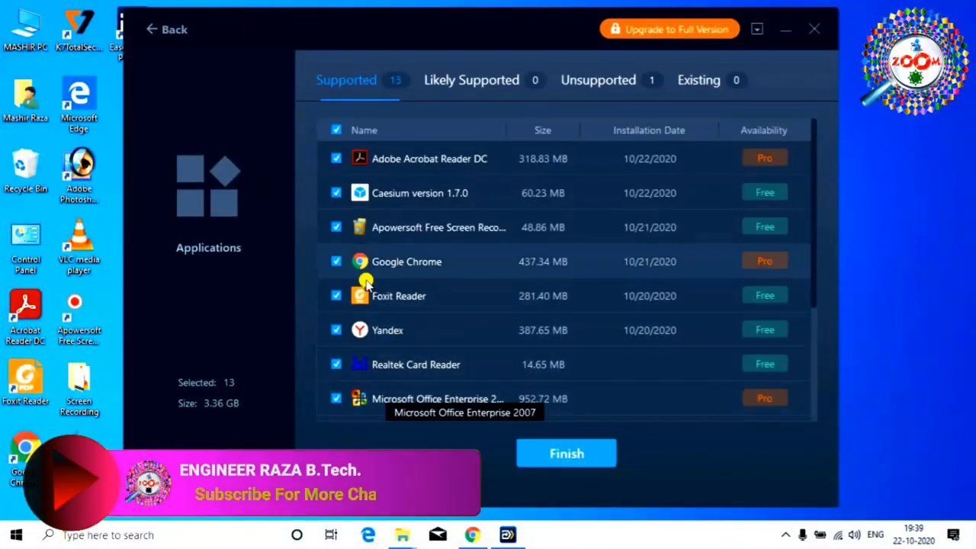
scroll(381, 206, "down", 3)
scroll(427, 264, "up", 1)
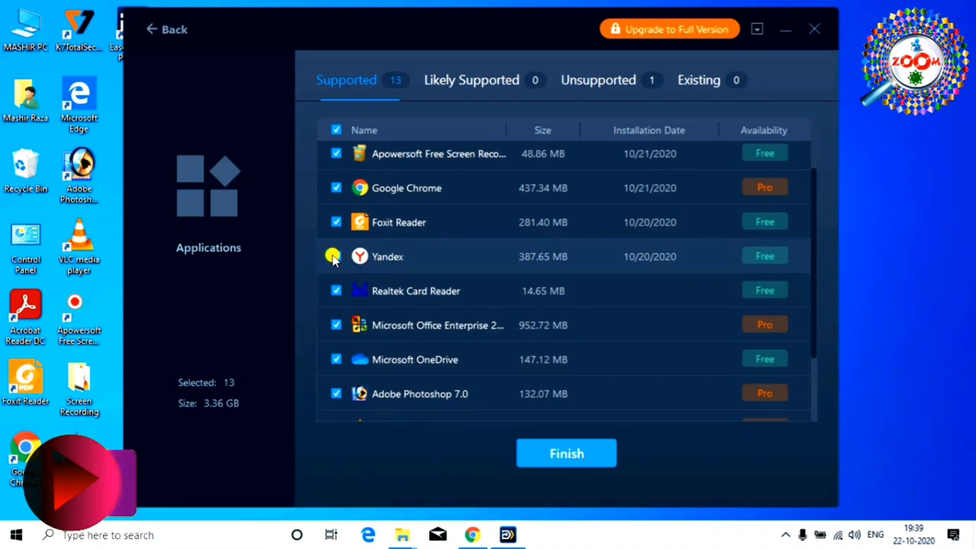
left_click(338, 221)
left_click(336, 187)
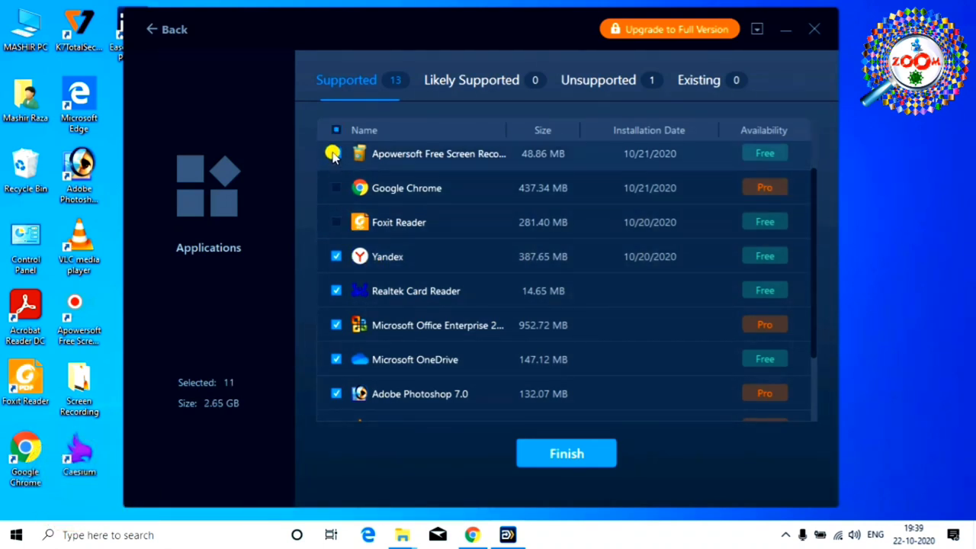
left_click(337, 153)
left_click(336, 293)
left_click(336, 325)
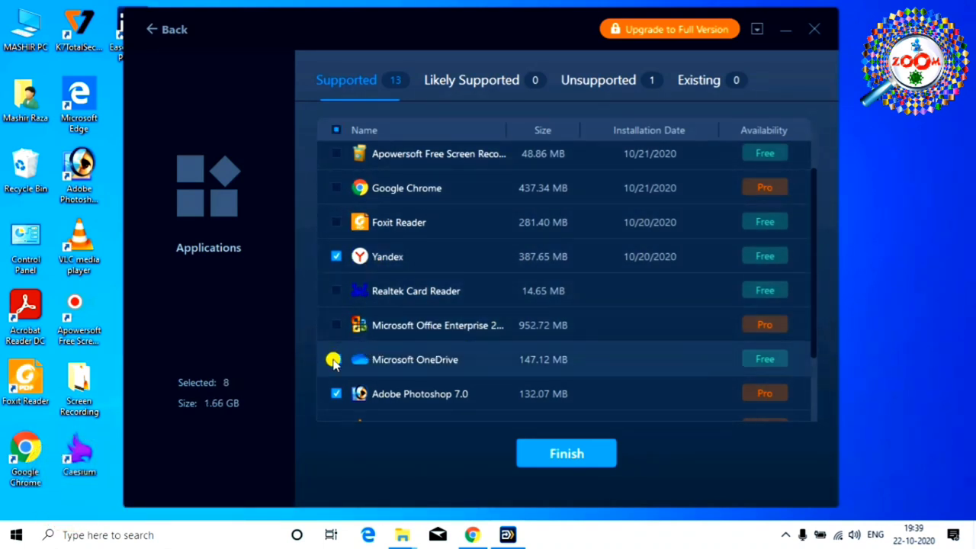
left_click(336, 359)
Step: Also exclude Adobe Photoshop 7.0, VLC media player, Vulkan Run Time Libraries, K7TotalSecurity, Caesium and Adobe Acrobat Reader DC, and finish the application selection
scroll(393, 358, "down", 1)
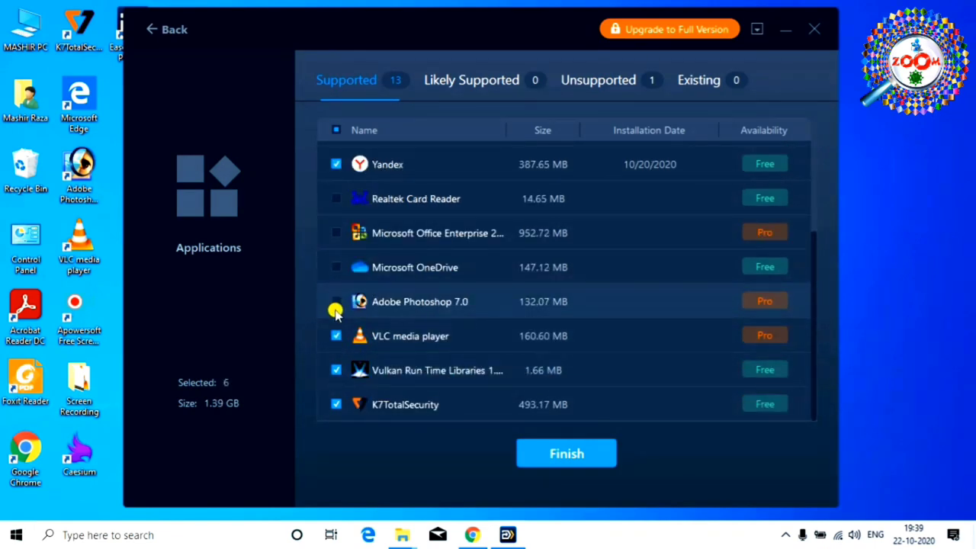
left_click(336, 335)
left_click(336, 370)
left_click(336, 404)
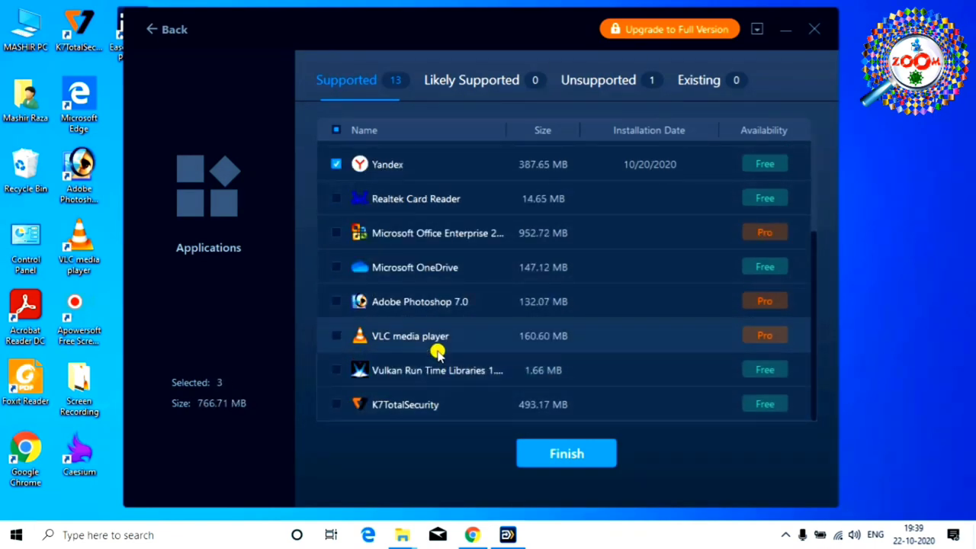
scroll(442, 347, "up", 2)
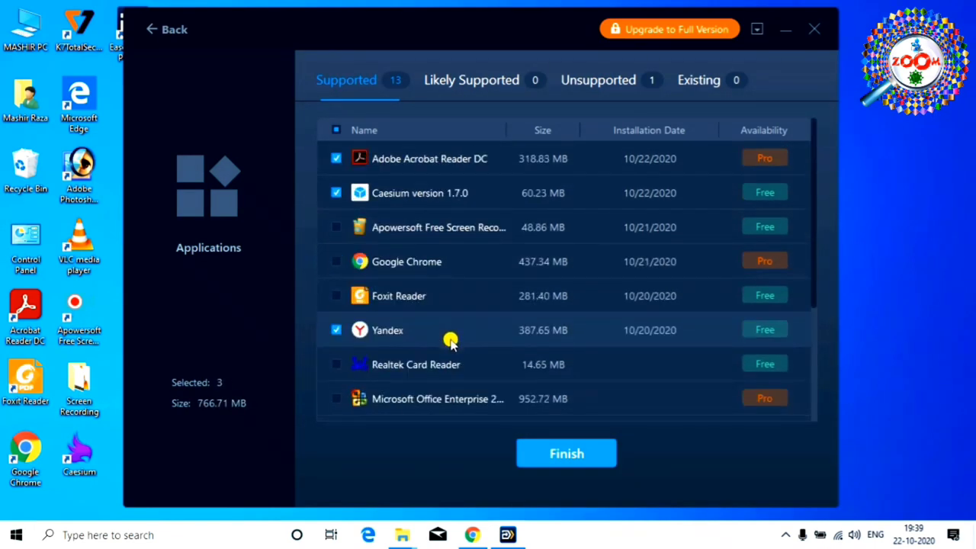
left_click(338, 193)
left_click(336, 158)
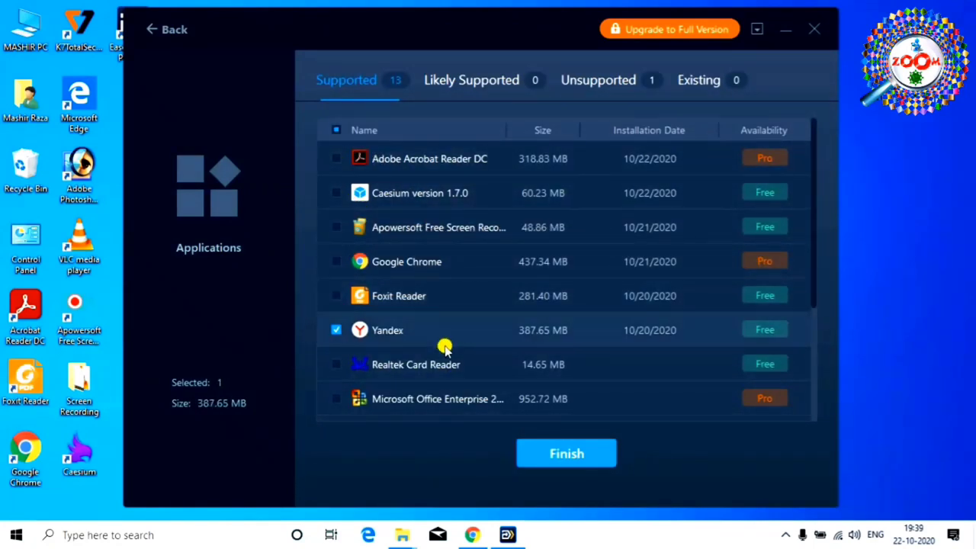
left_click(579, 456)
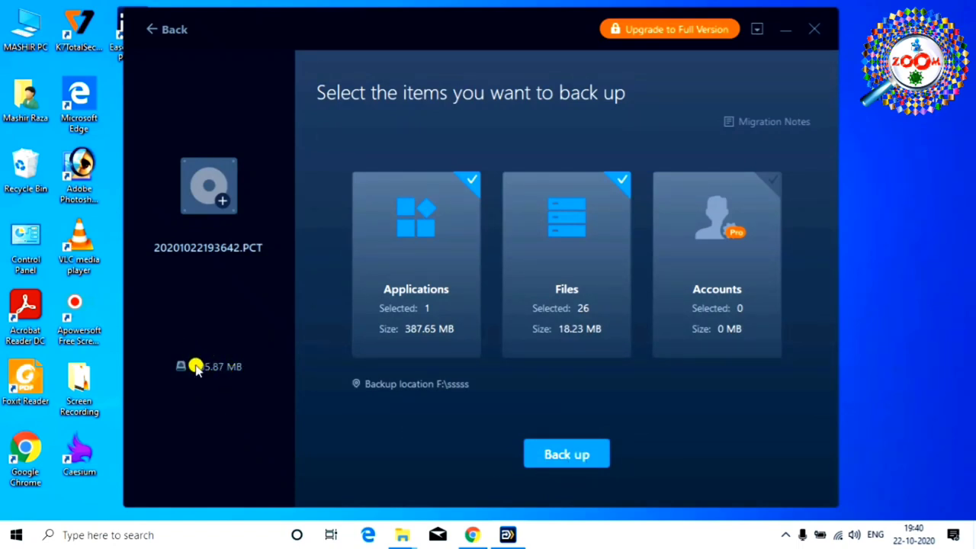
Step: Leave the backup setup, open Data Restore and browse the F:\sssss folder for an existing backup file, closing the file browser without a selection
left_click(149, 32)
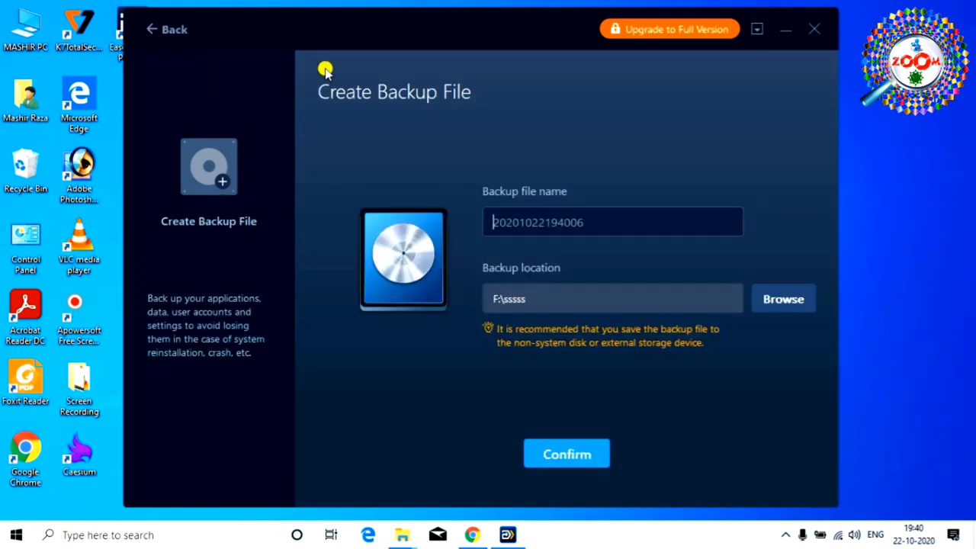
left_click(152, 36)
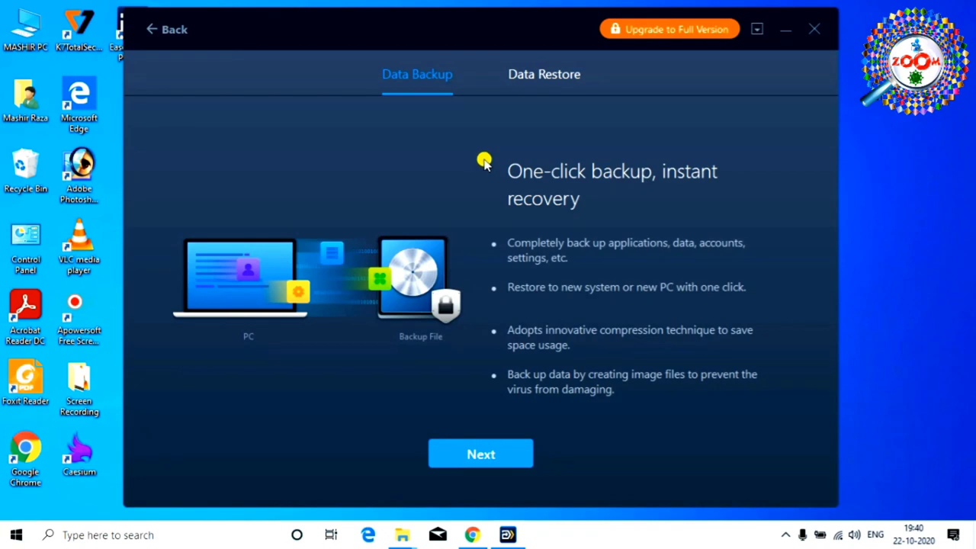
left_click(551, 79)
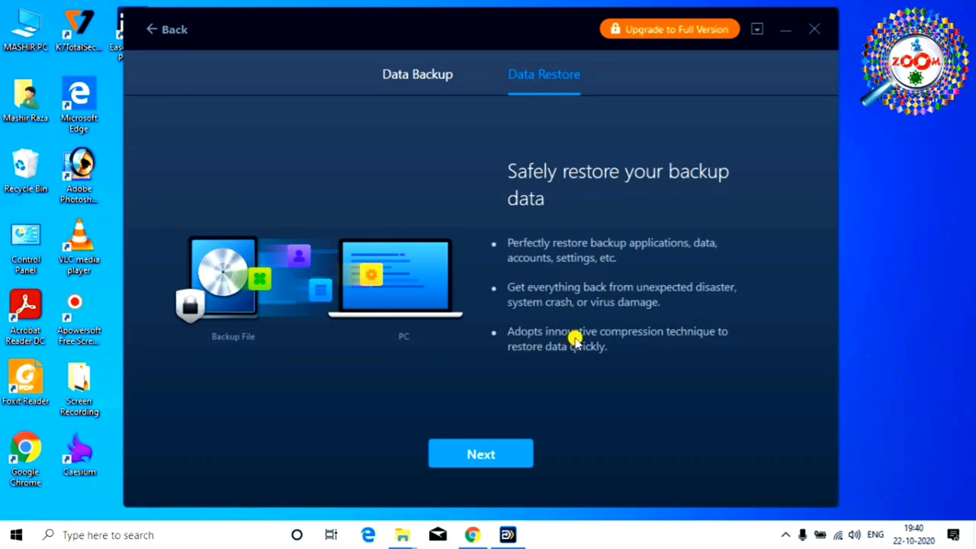
left_click(488, 455)
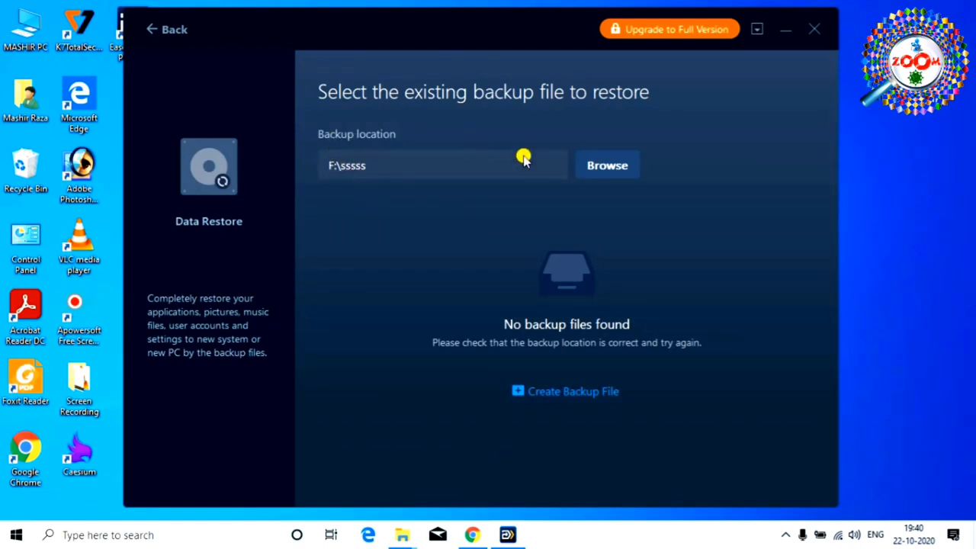
left_click(600, 167)
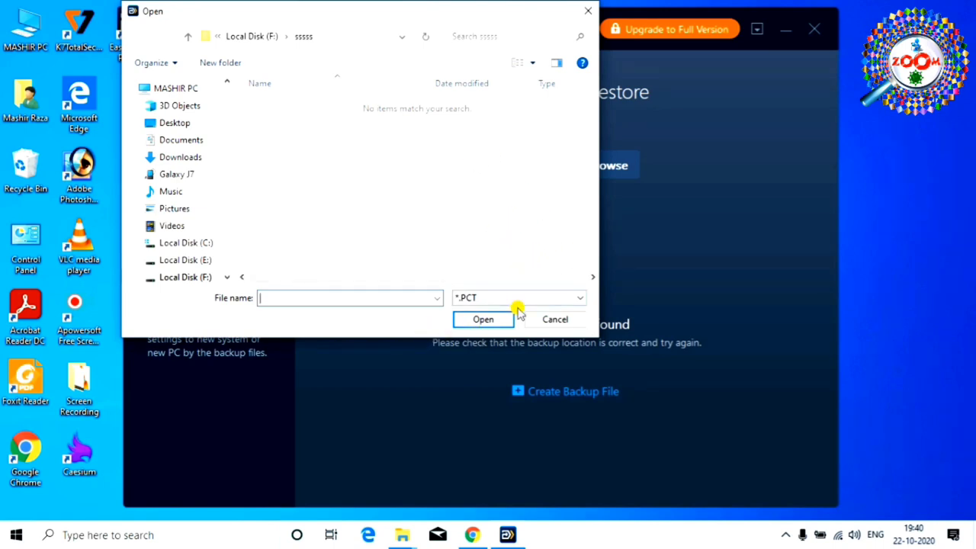
left_click(555, 318)
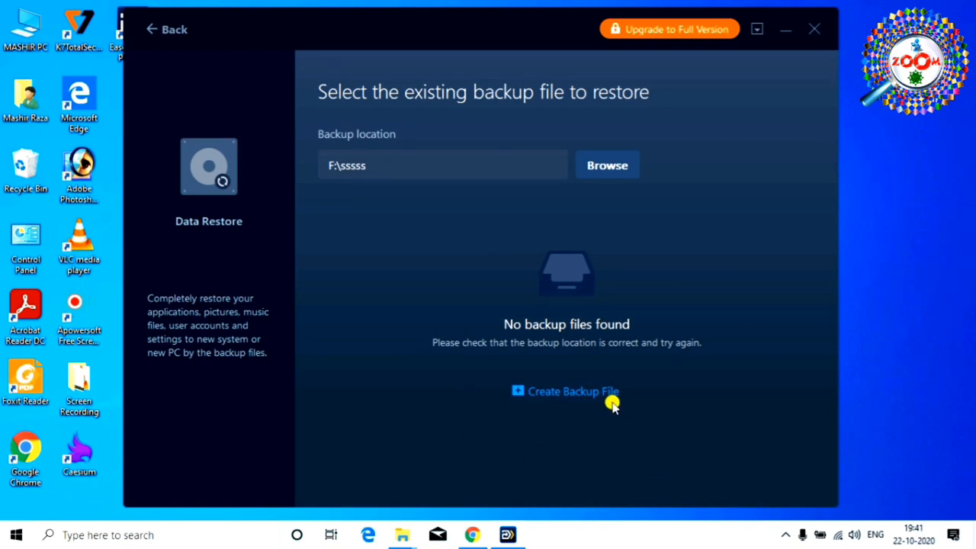
Step: View the backup file creation settings offered from the restore page and return to the Backup & Restore overview
left_click(592, 391)
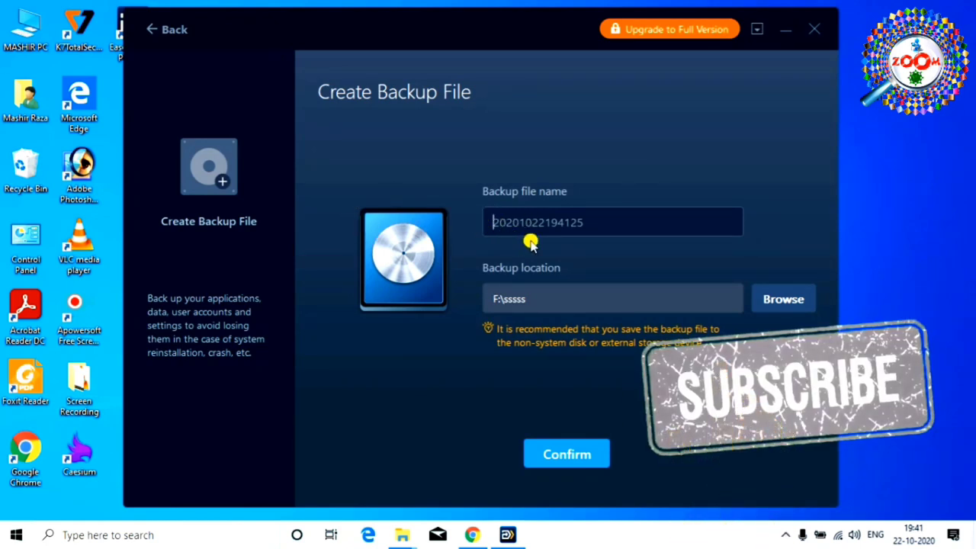
left_click(521, 218)
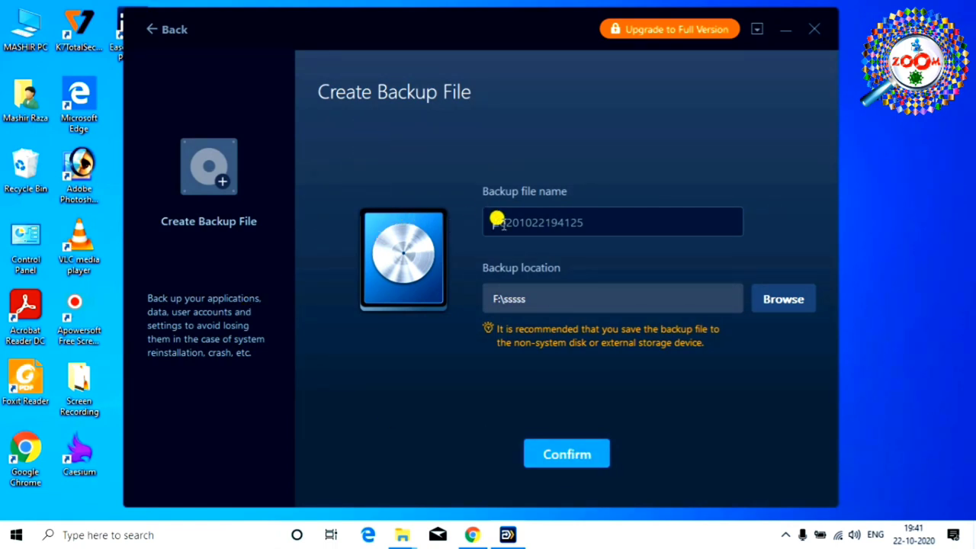
left_click(148, 29)
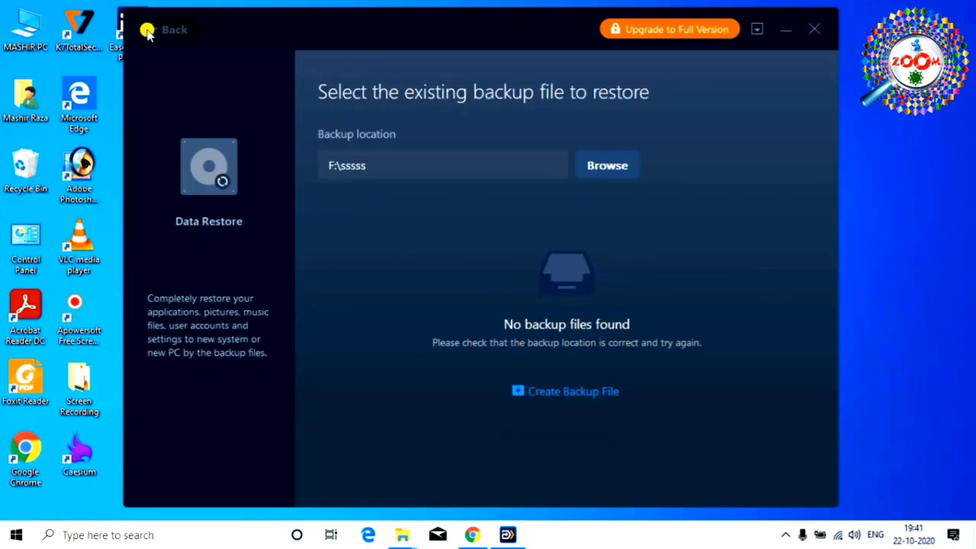
left_click(148, 29)
left_click(148, 28)
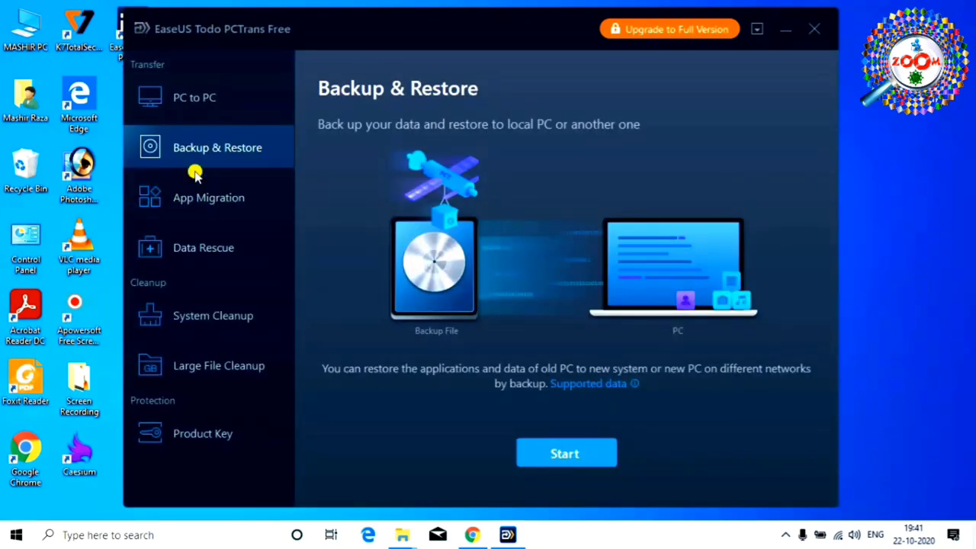
Step: Migrate Yandex from Local Disk (C:) to F:\ with App Migration and close the completion report
left_click(222, 210)
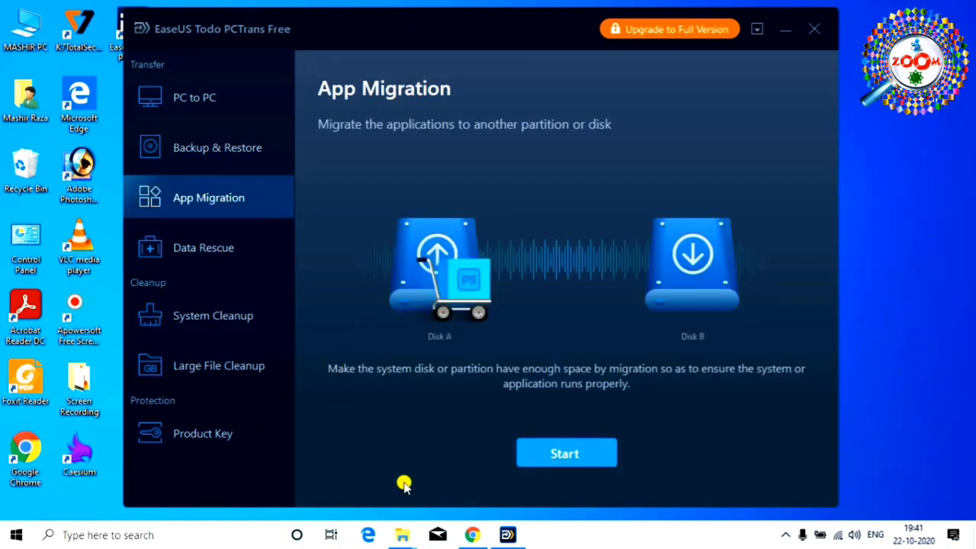
left_click(564, 456)
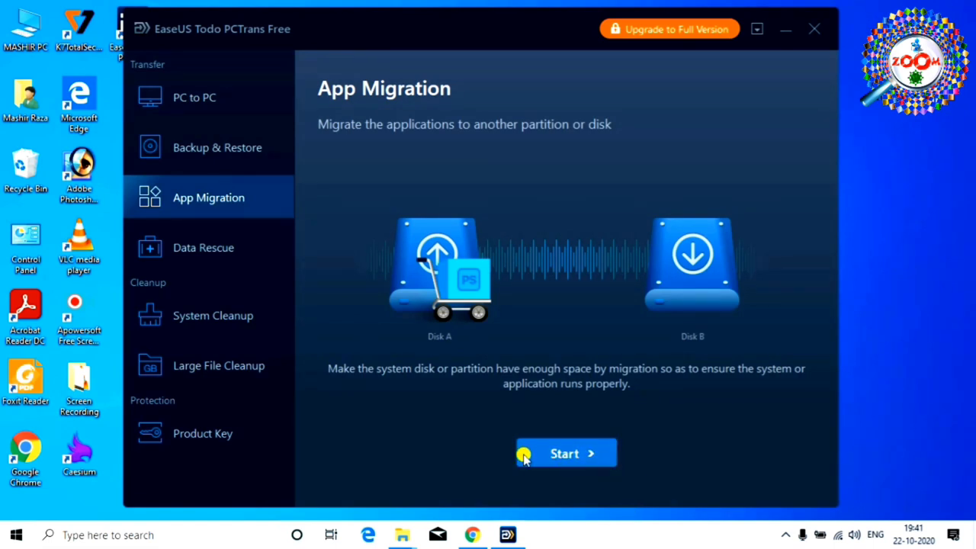
scroll(481, 174, "down", 3)
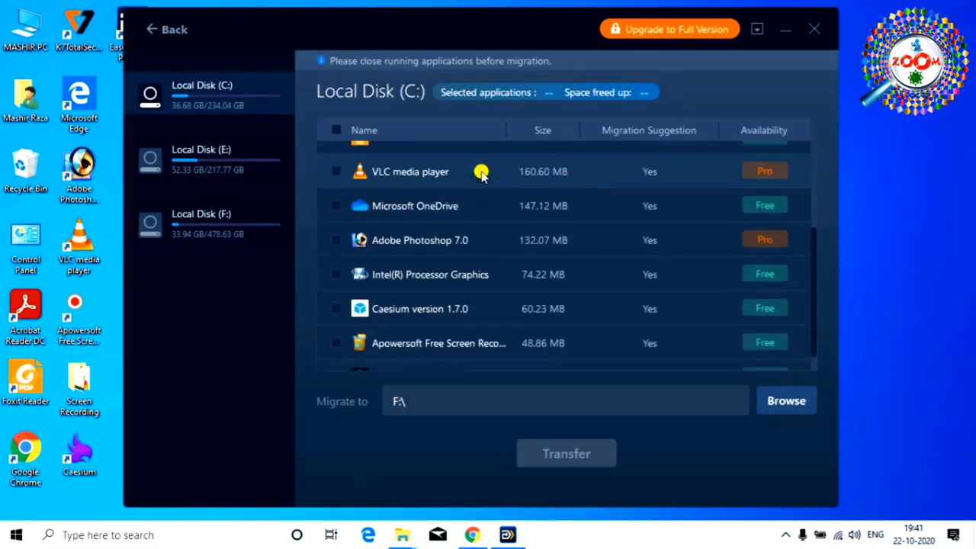
scroll(464, 220, "up", 5)
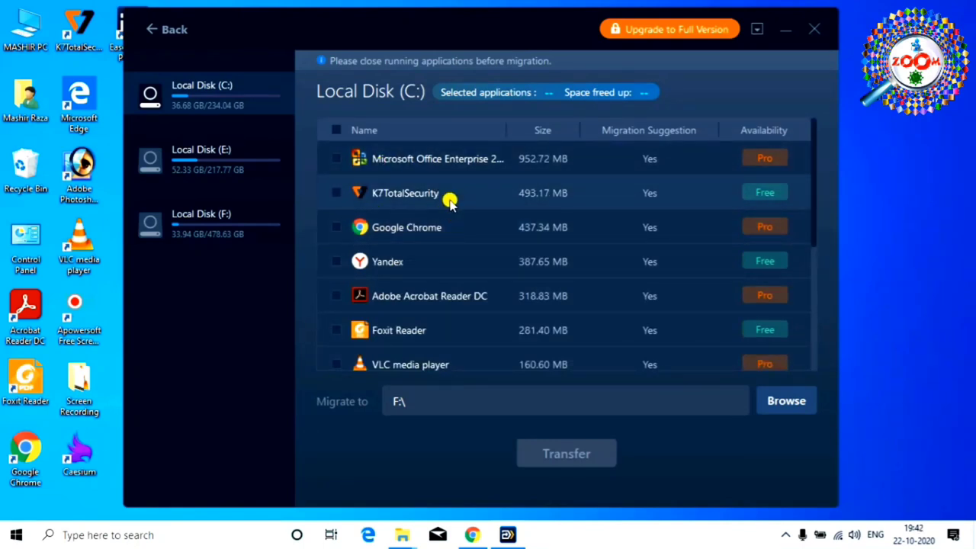
scroll(451, 197, "down", 3)
scroll(451, 198, "up", 3)
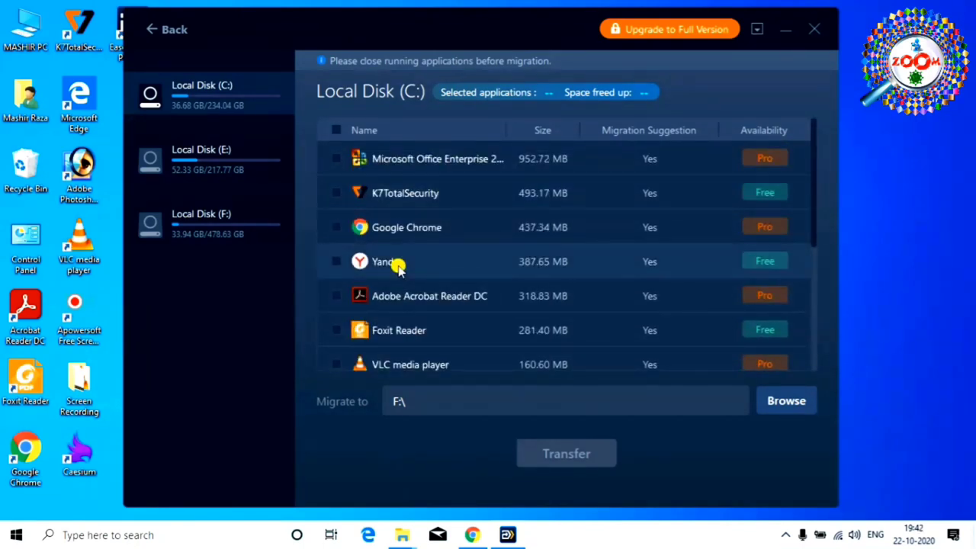
left_click(337, 262)
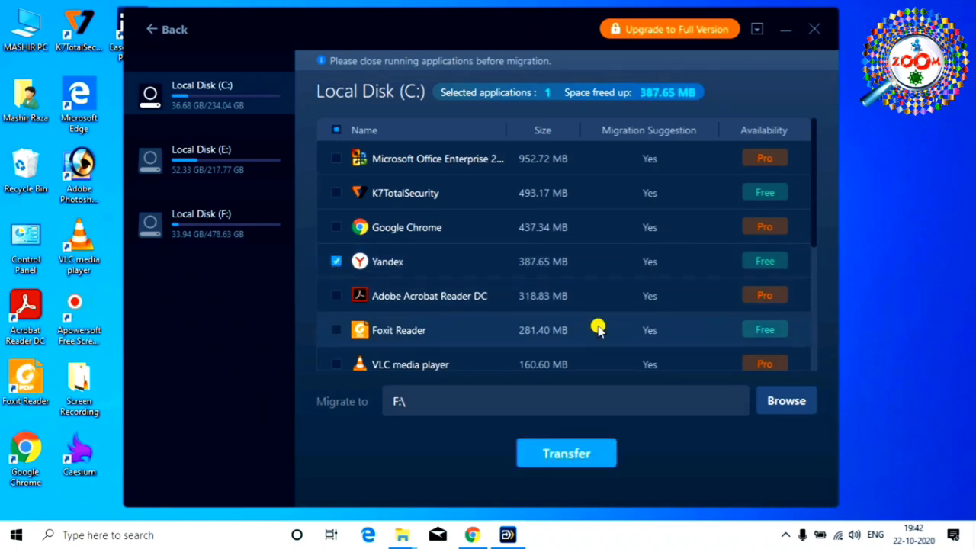
left_click(554, 467)
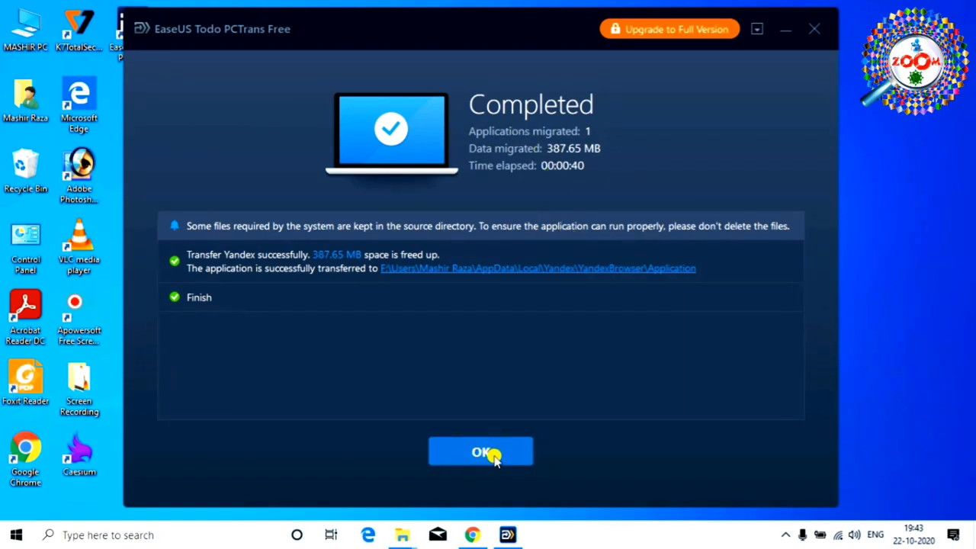
left_click(442, 464)
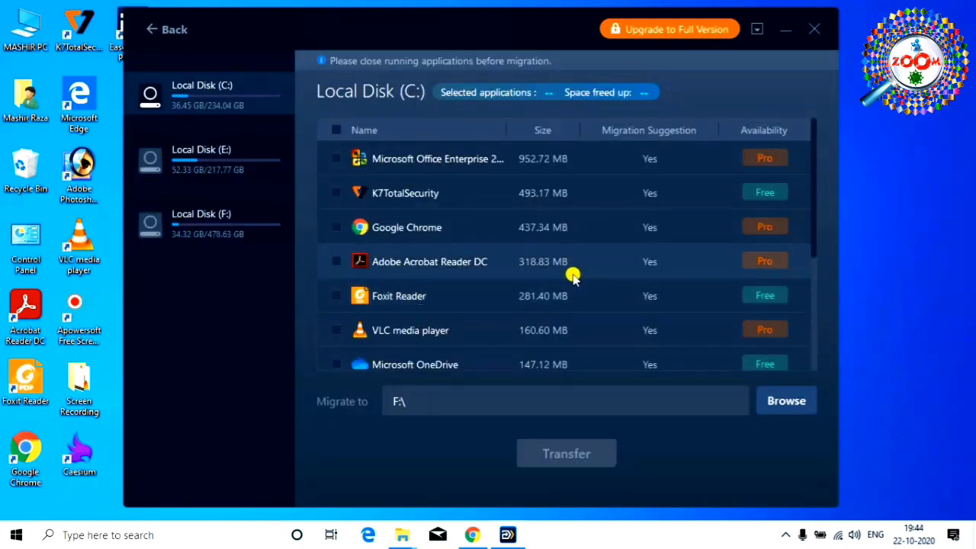
Step: Examine the applications on Local Disk (C:) for their sizes, migration suggestions and Free or Pro availability
scroll(462, 207, "down", 3)
scroll(464, 252, "up", 3)
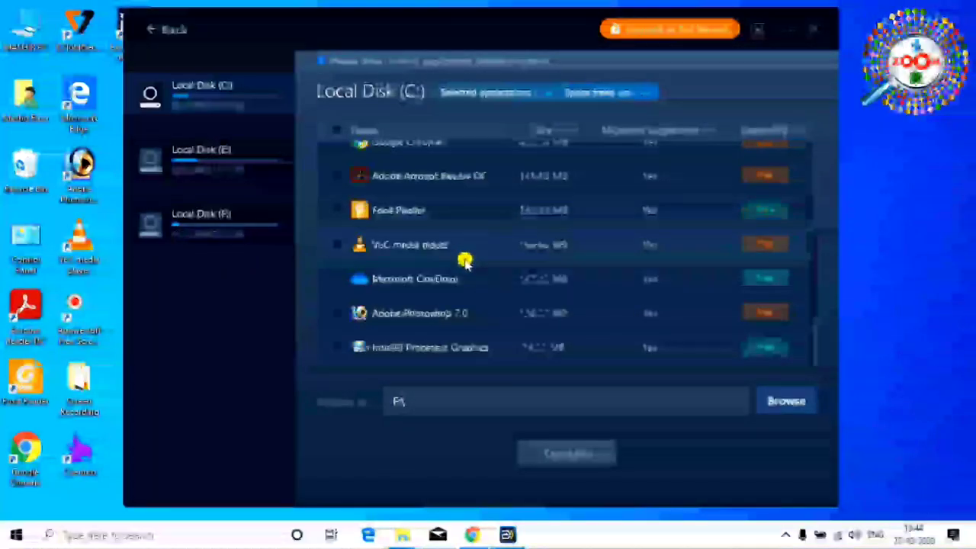
scroll(437, 250, "down", 2)
scroll(437, 267, "down", 1)
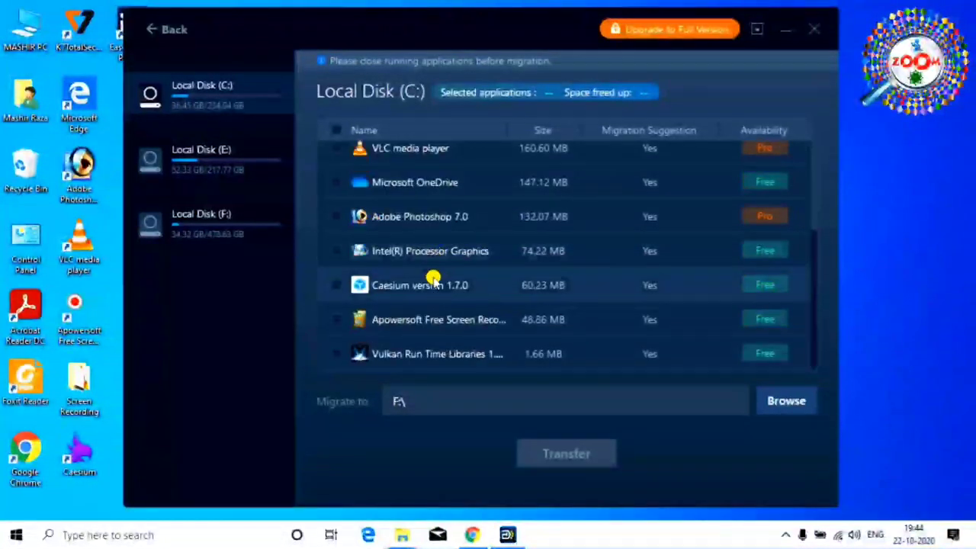
scroll(455, 328, "up", 3)
scroll(449, 206, "down", 3)
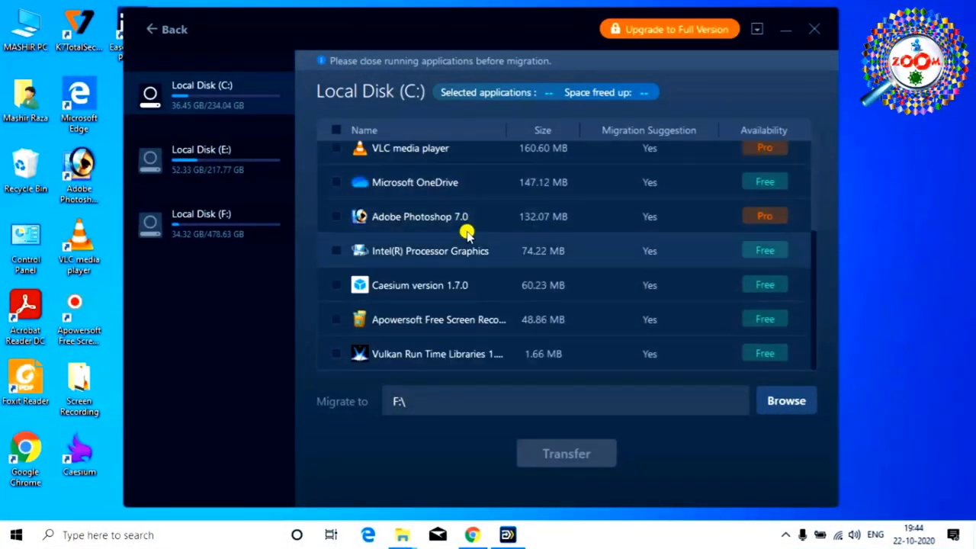
scroll(469, 252, "up", 3)
scroll(422, 196, "down", 3)
scroll(422, 196, "up", 2)
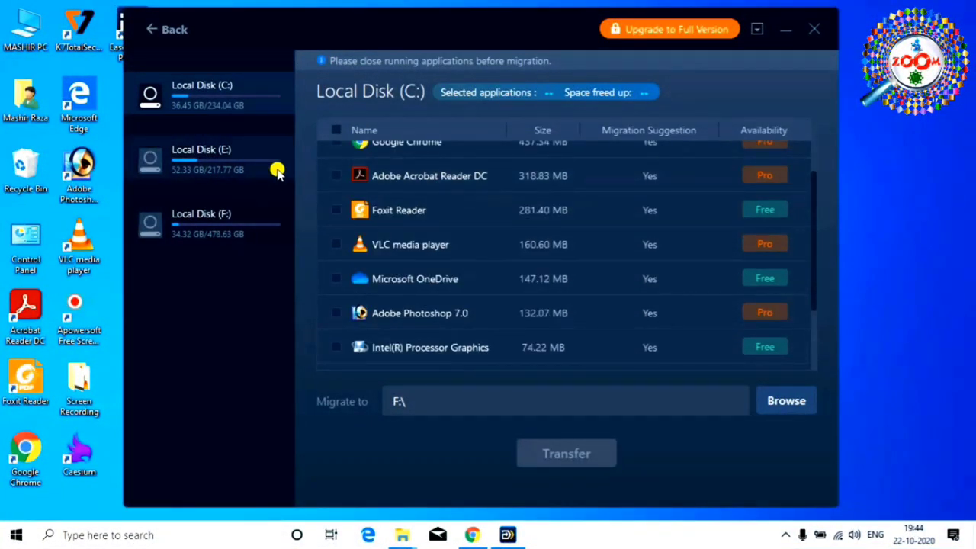
Step: Check the applications listed on drives F:, C: and E:, and look at the folders available as migration destination
left_click(208, 225)
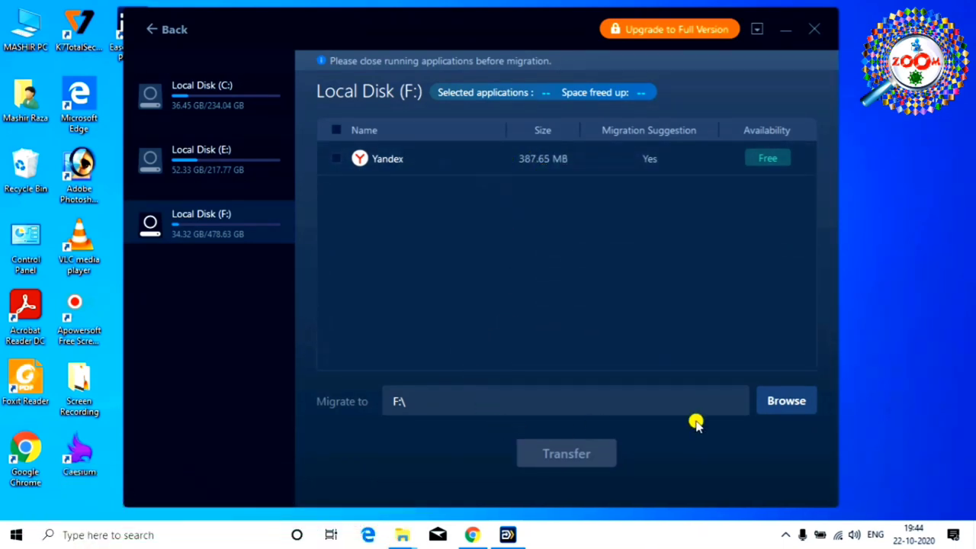
left_click(783, 402)
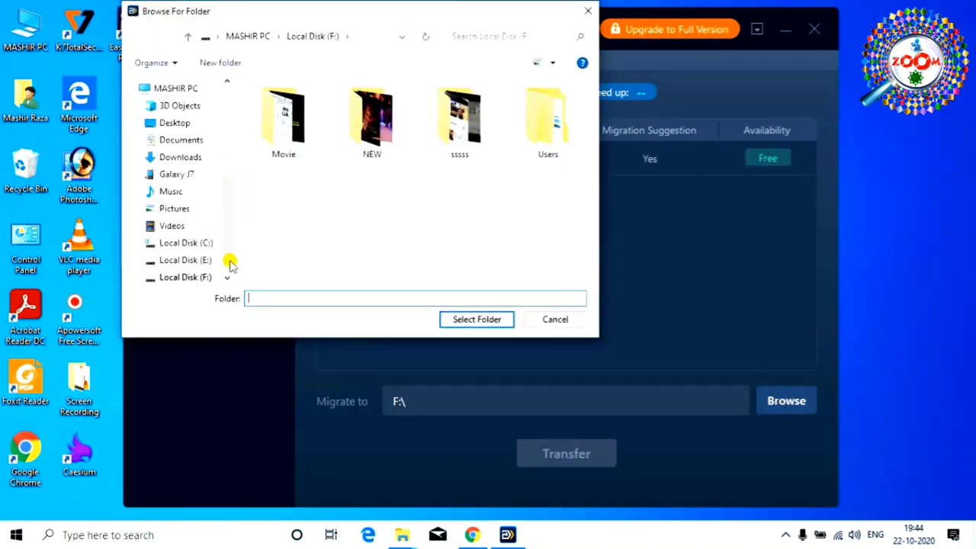
left_click_drag(227, 240, 236, 257)
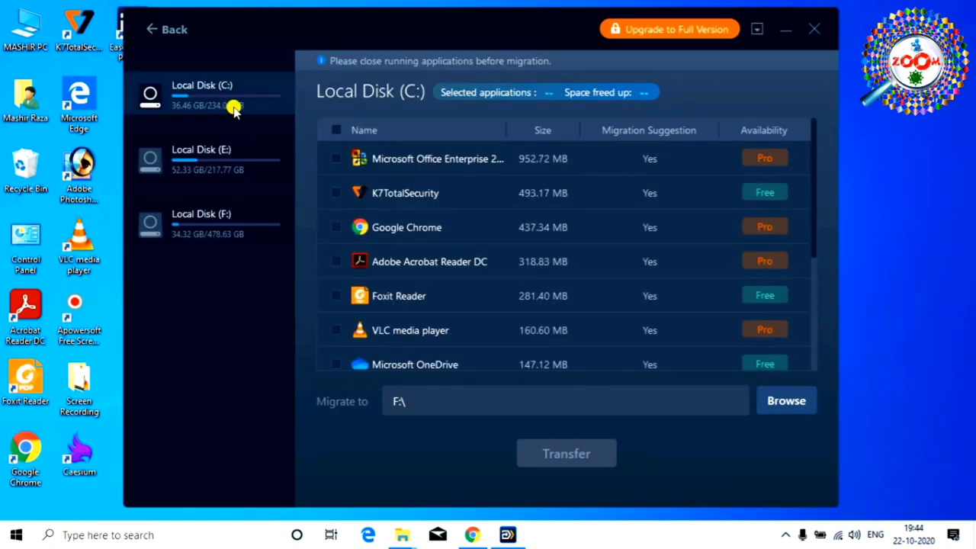
left_click(232, 162)
left_click(239, 221)
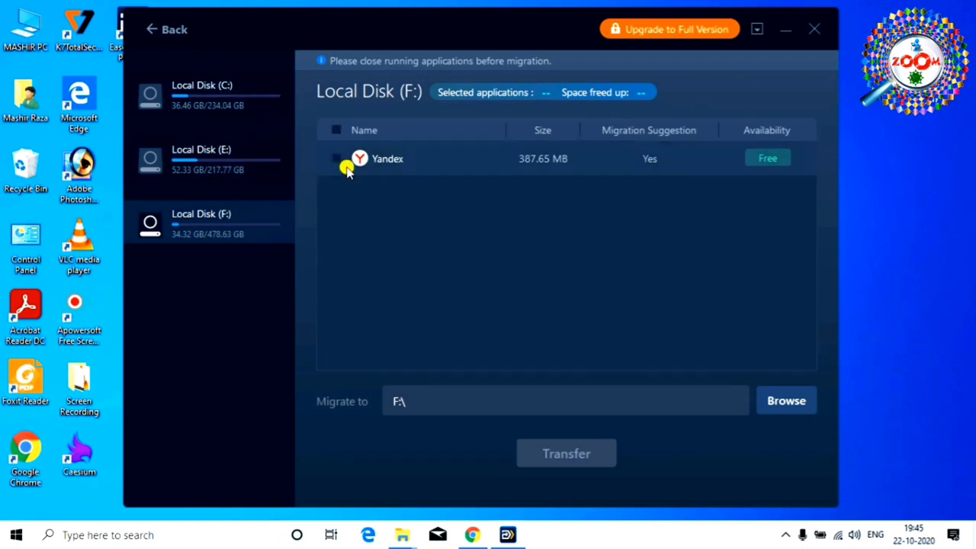
left_click(253, 104)
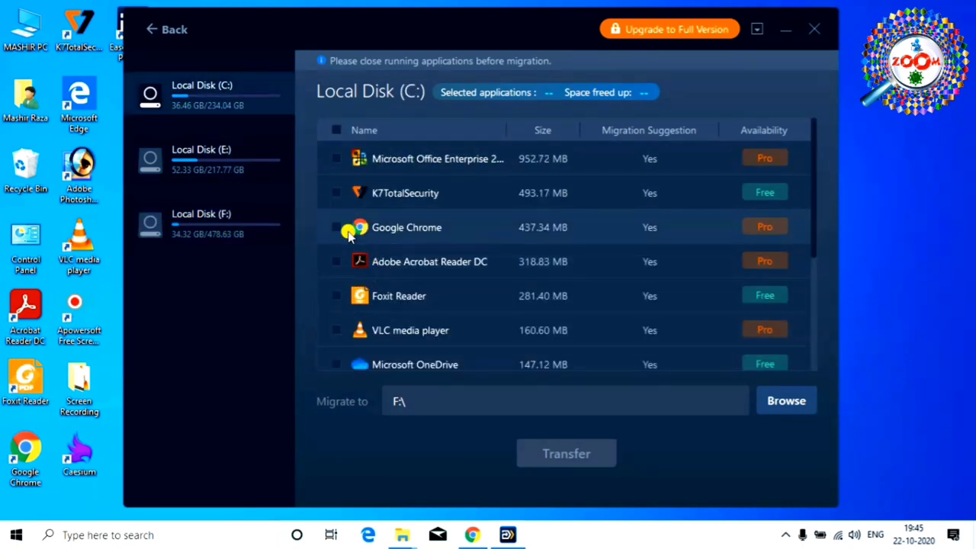
Step: Migrate Yandex from Local Disk (F:) to C:\ and close the completion report
left_click(238, 223)
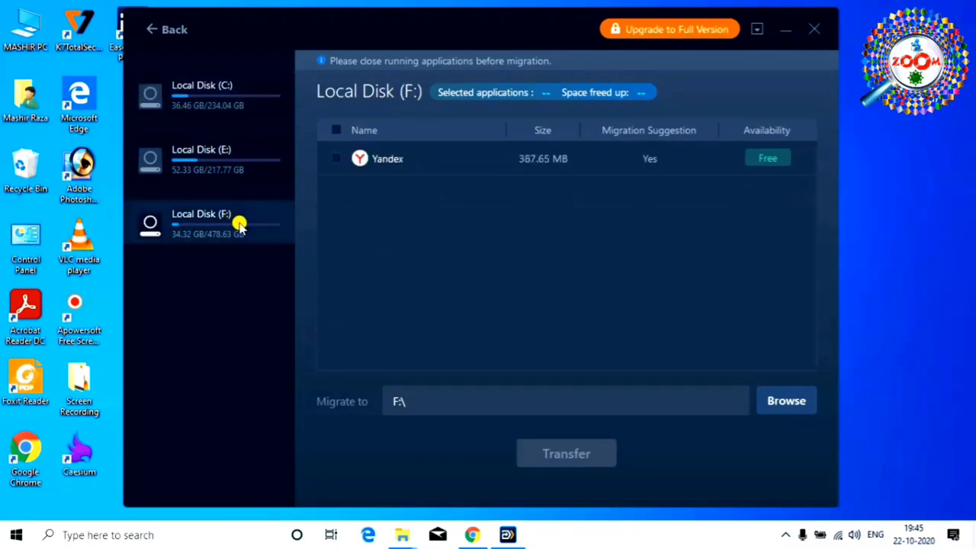
left_click(347, 160)
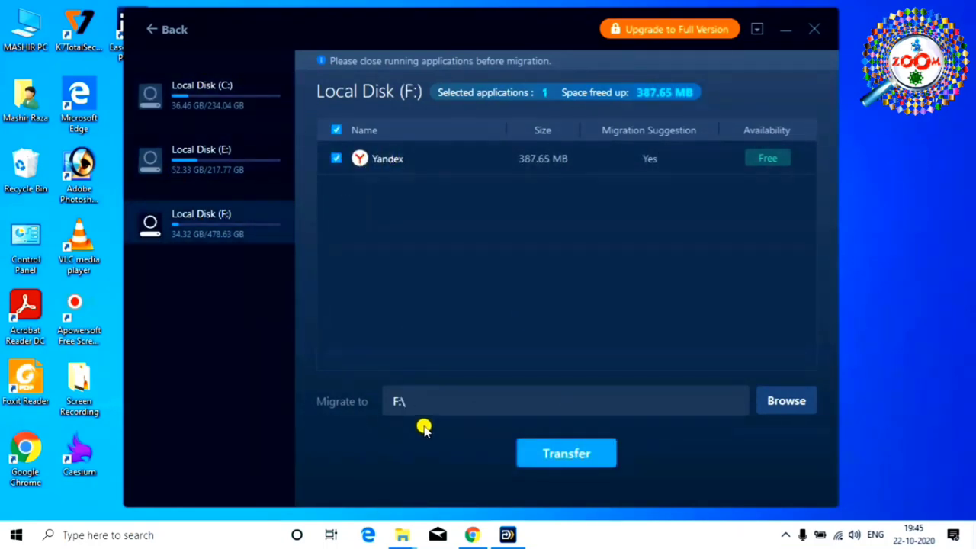
left_click(789, 401)
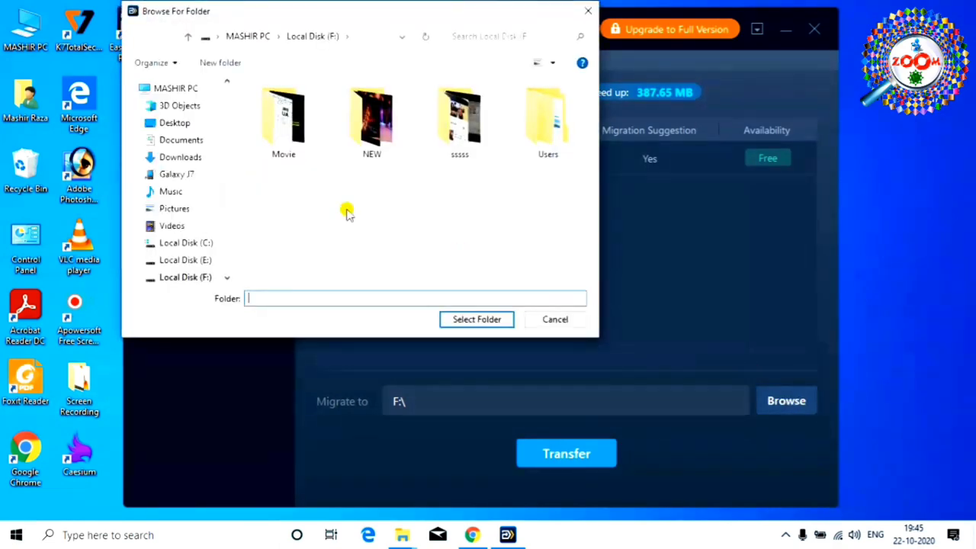
left_click(200, 244)
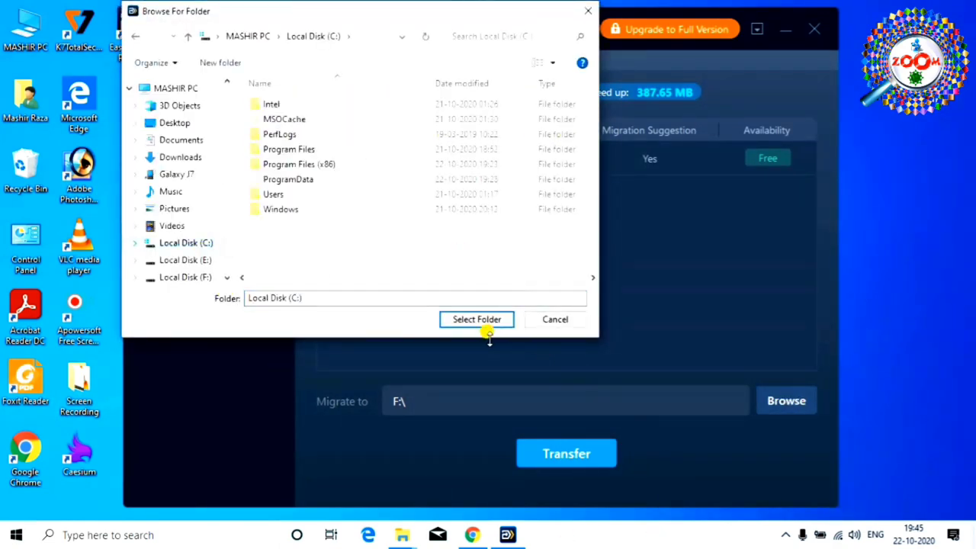
left_click(478, 319)
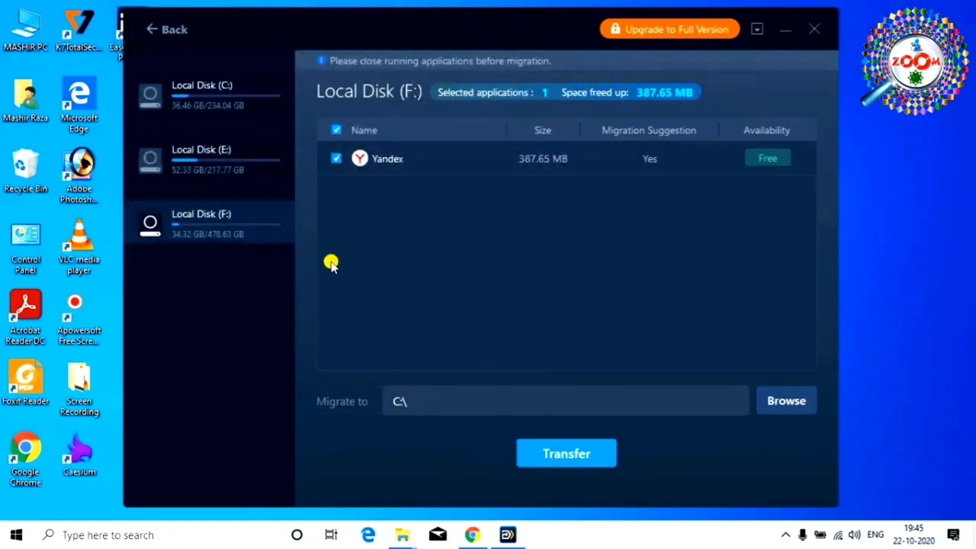
left_click(557, 454)
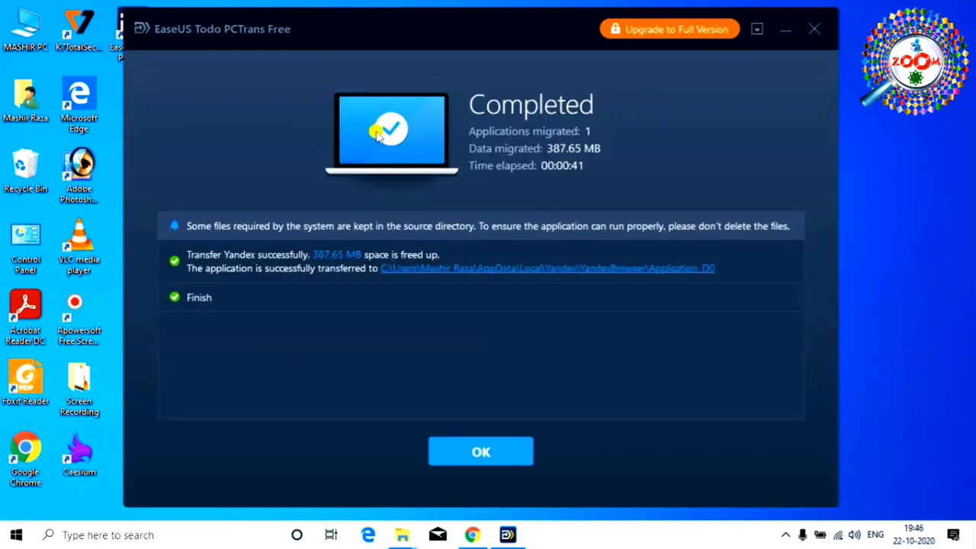
left_click(469, 450)
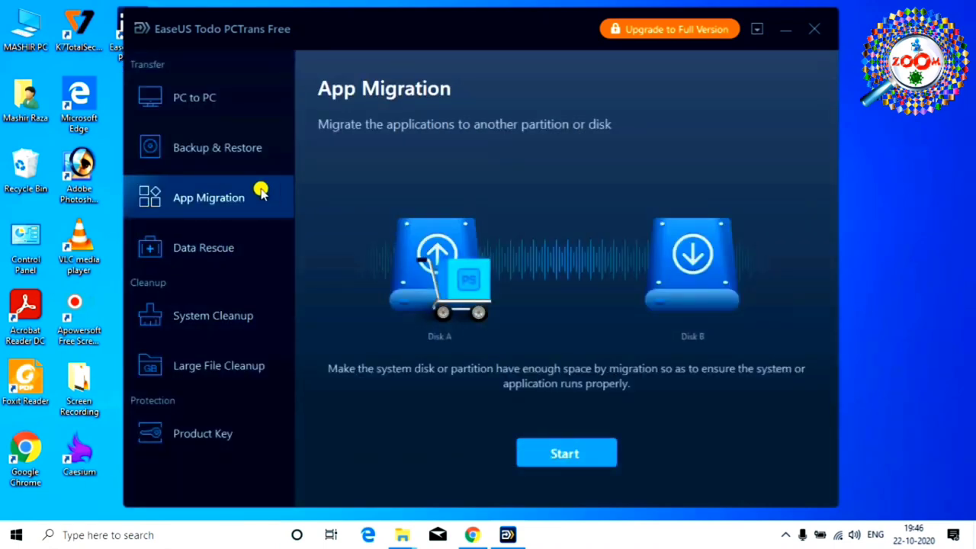
Step: Reopen App Migration without upgrading and check which applications are listed on Local Disk (C:) and Local Disk (F:)
left_click(569, 457)
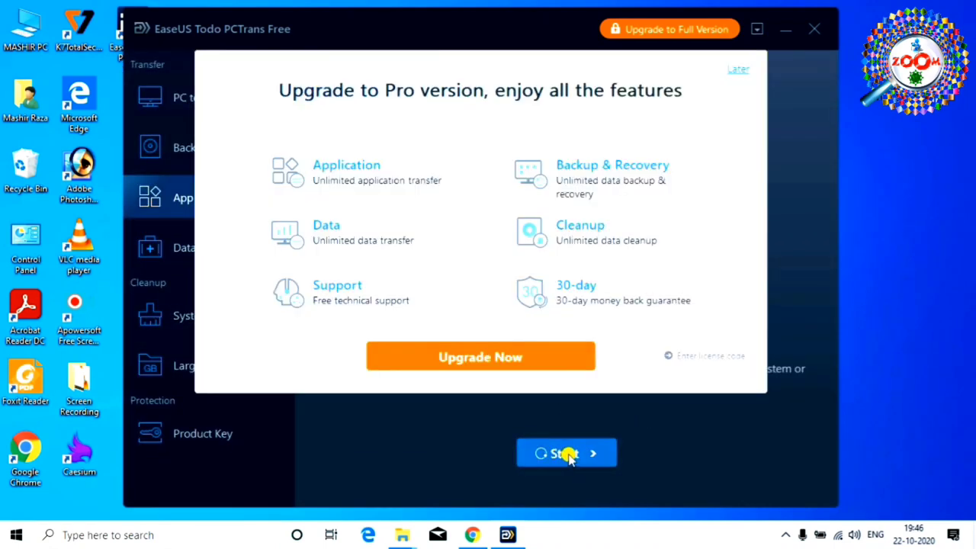
left_click(739, 69)
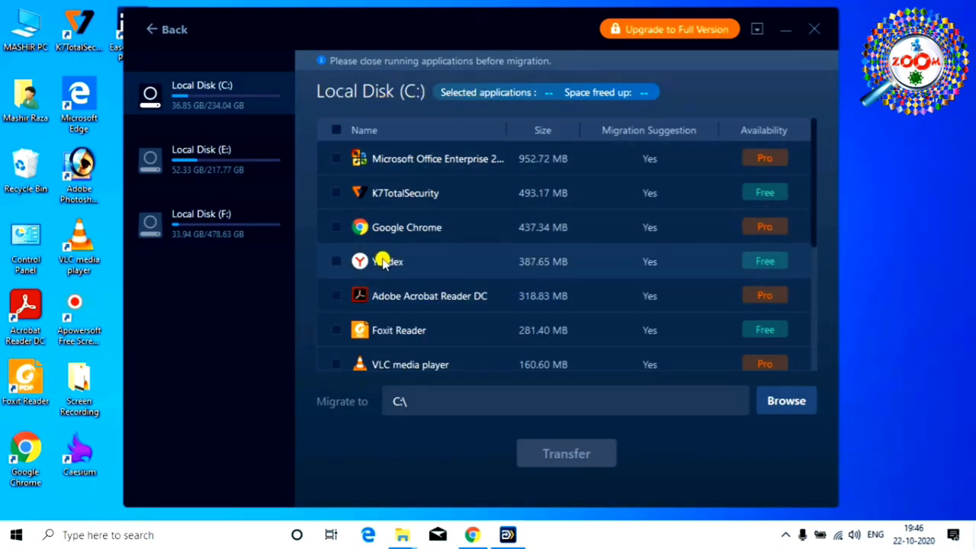
scroll(548, 320, "down", 3)
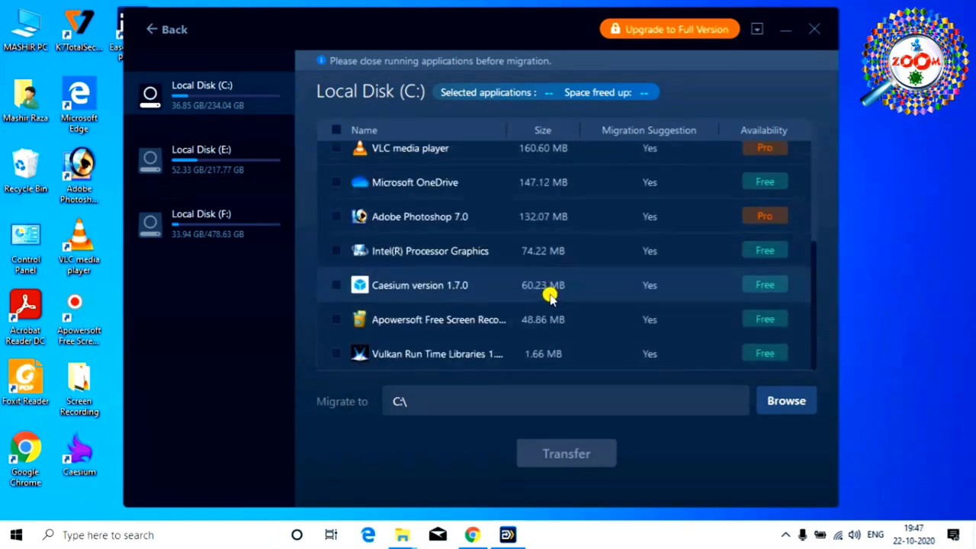
scroll(553, 294, "up", 3)
left_click(236, 234)
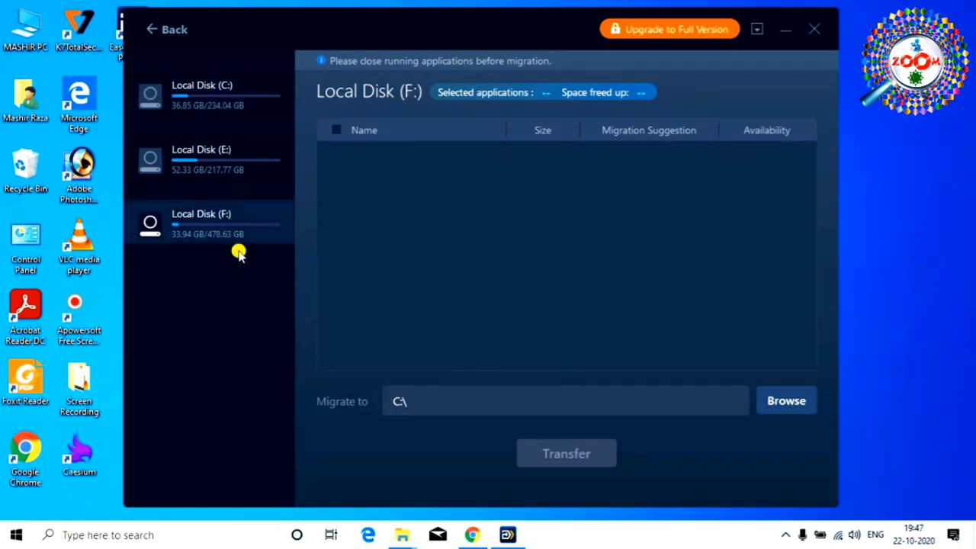
left_click(200, 86)
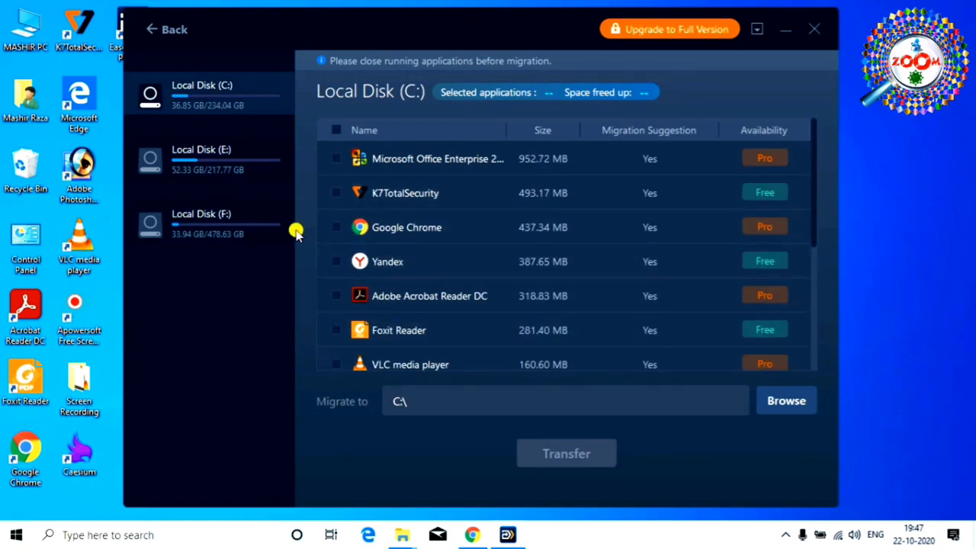
scroll(414, 251, "down", 3)
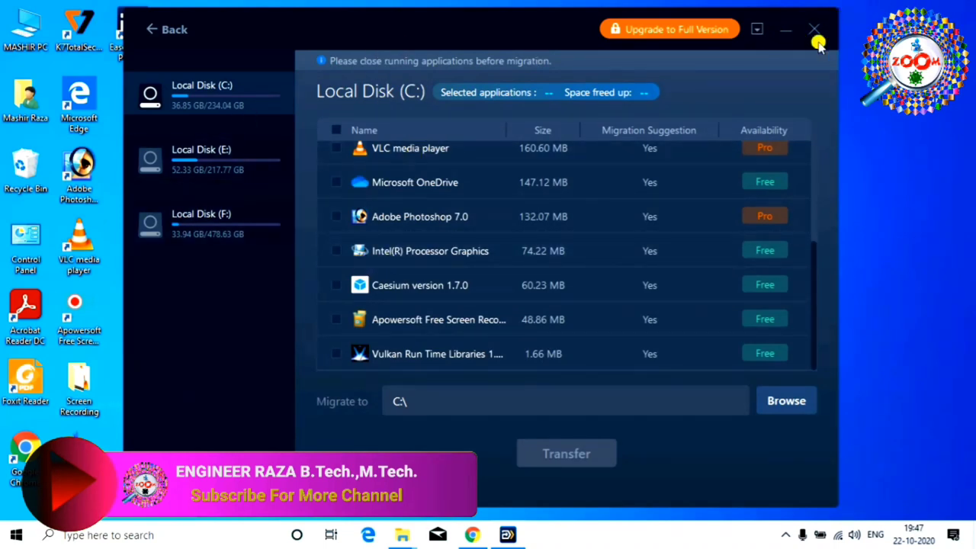
left_click(164, 29)
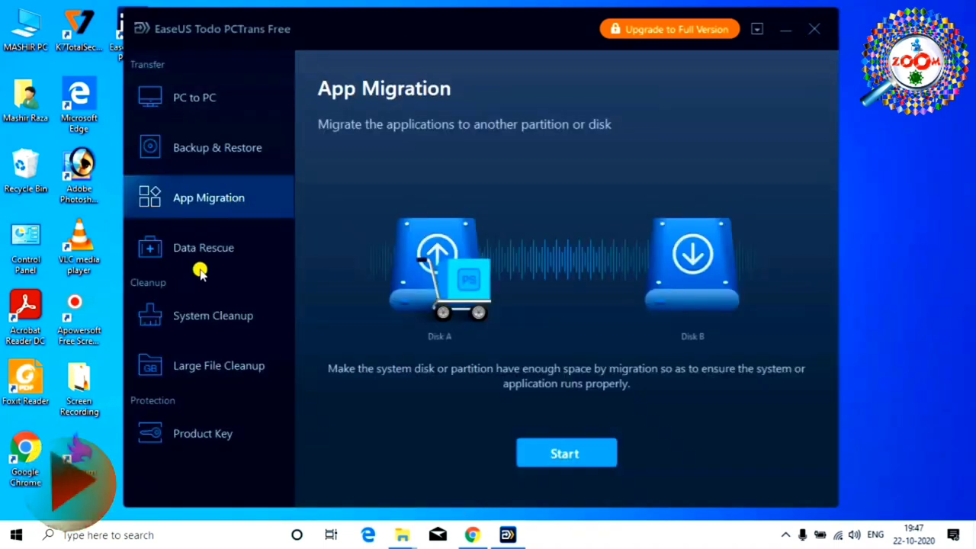
Step: Search for a connected old PC disk with Data Rescue, skipping the upgrade offer, and return to the Data Rescue overview
left_click(229, 257)
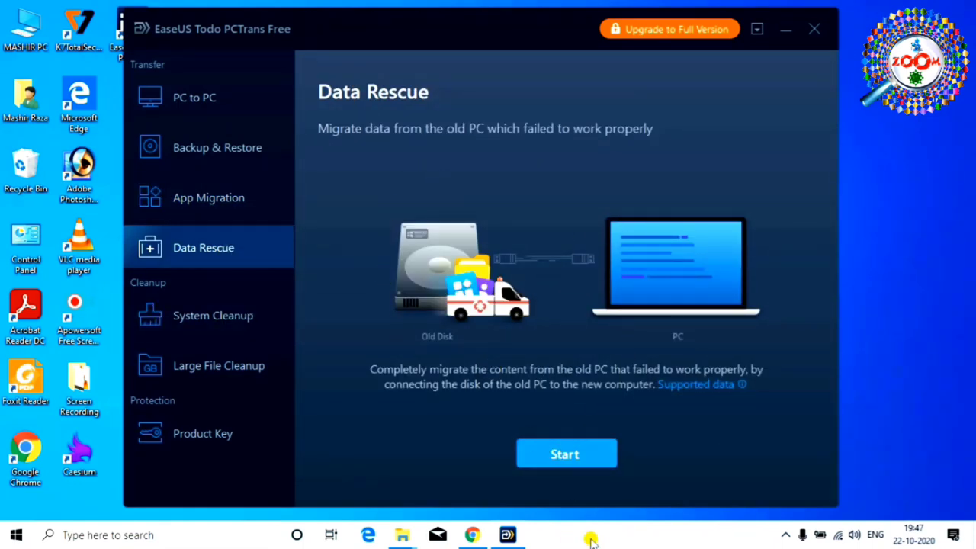
left_click(563, 456)
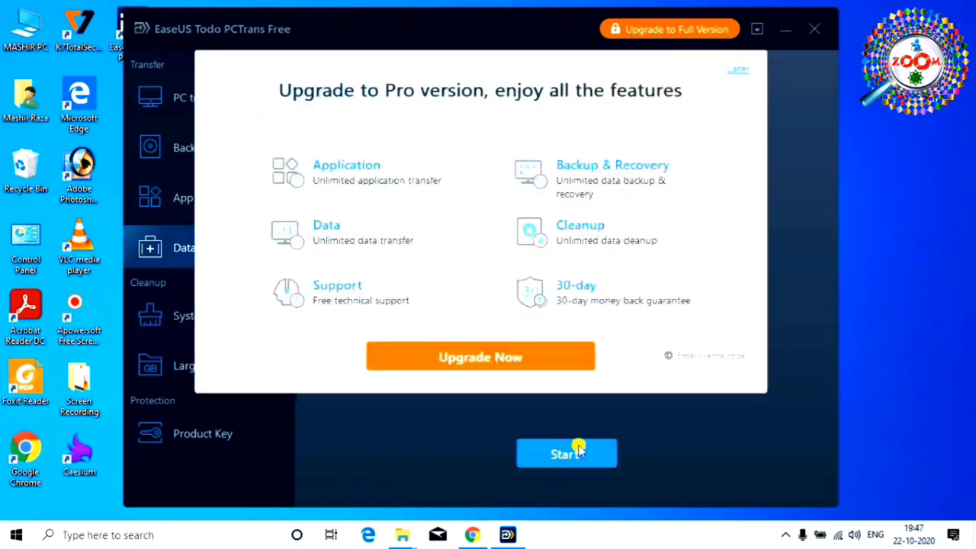
left_click(737, 69)
left_click(569, 465)
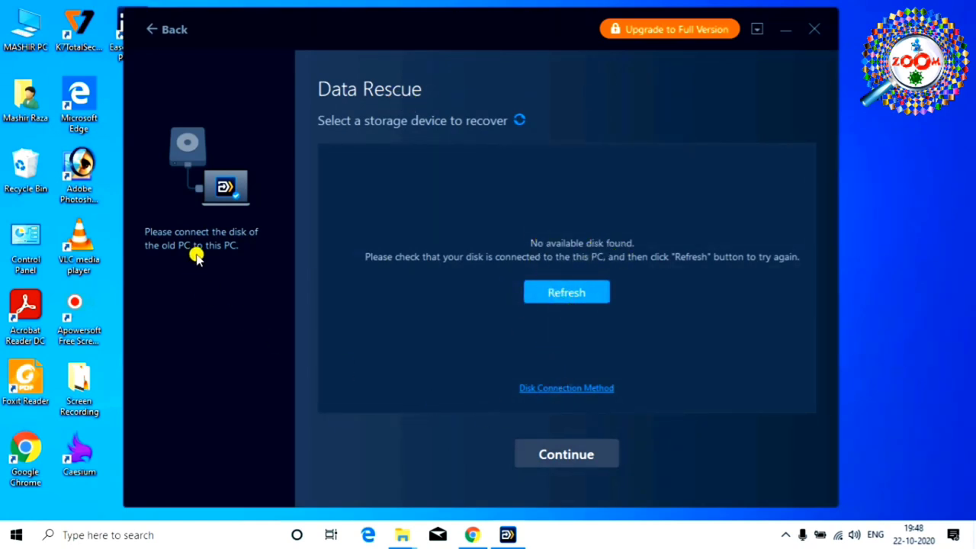
left_click(564, 288)
left_click(149, 30)
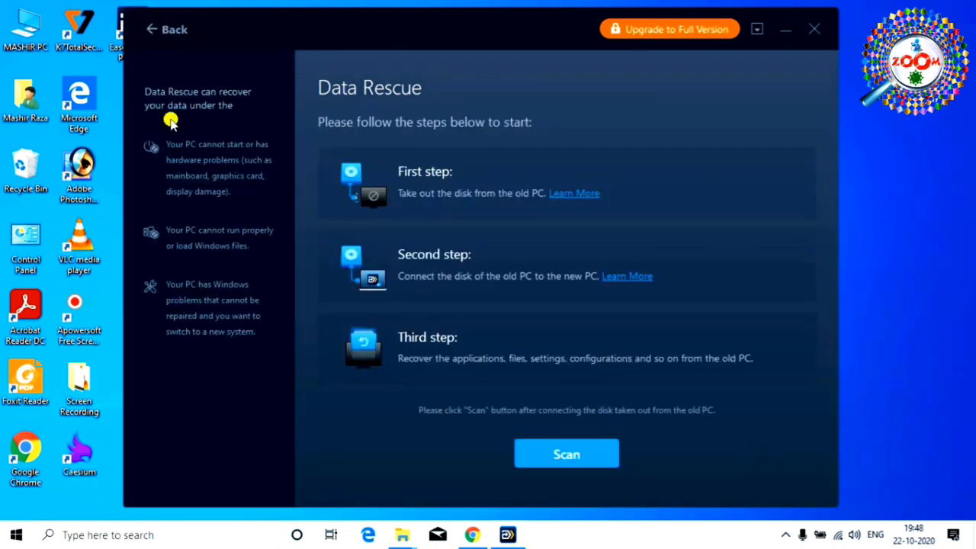
left_click(153, 29)
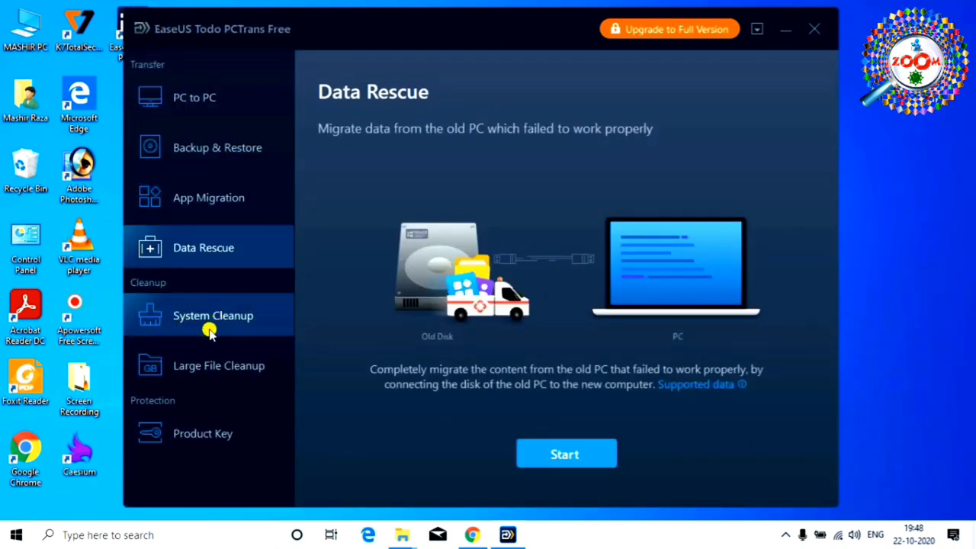
Step: Scan Local Disk (C:) with System Cleanup, clean up the preselected junk files and finish the cleanup report
left_click(241, 321)
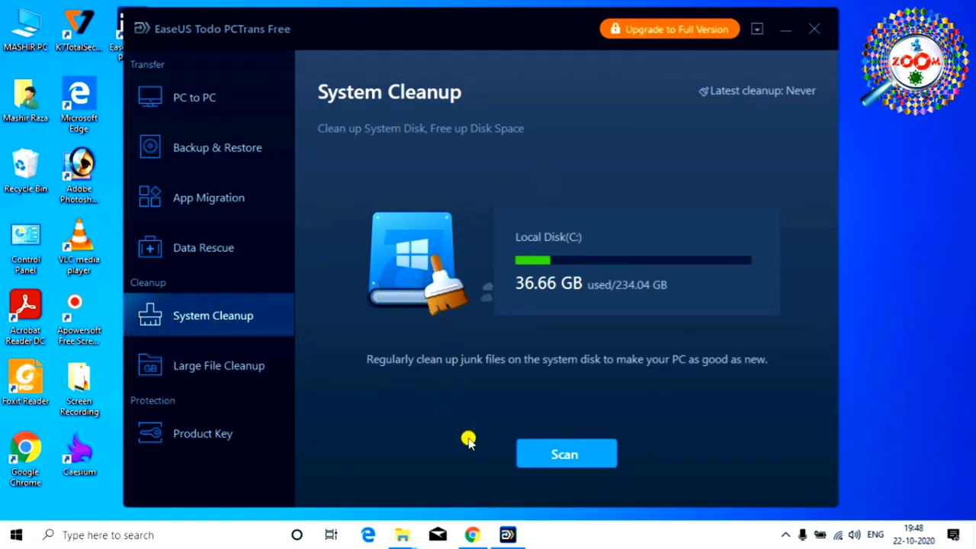
left_click(562, 453)
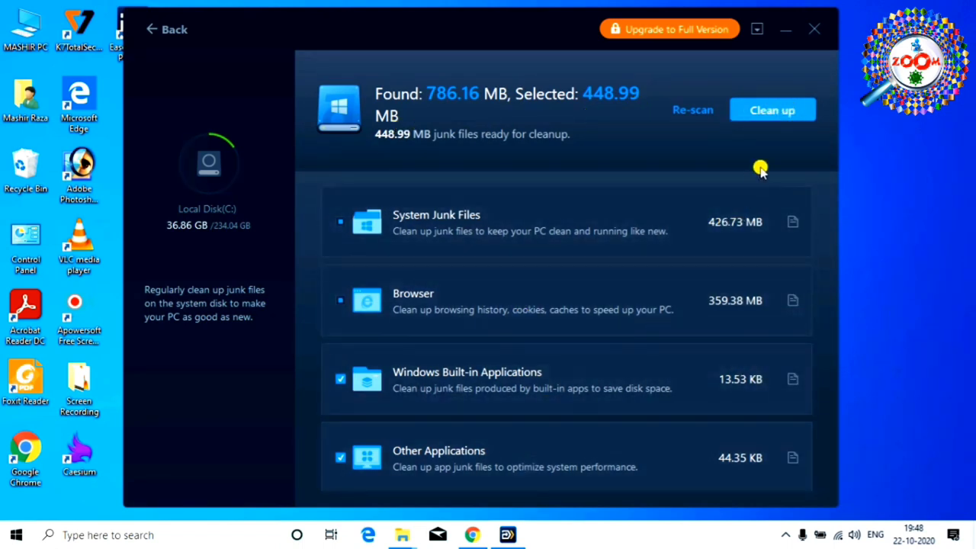
left_click(768, 111)
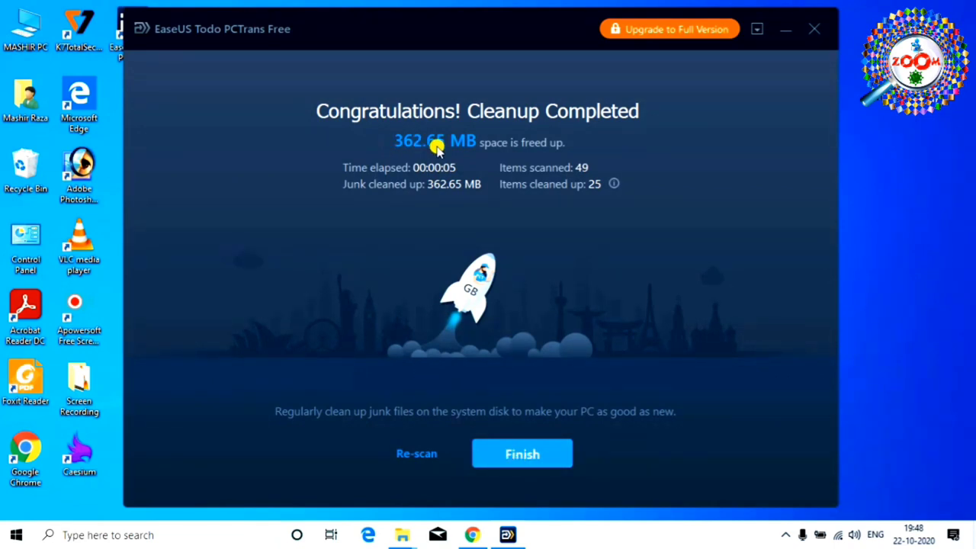
left_click(509, 455)
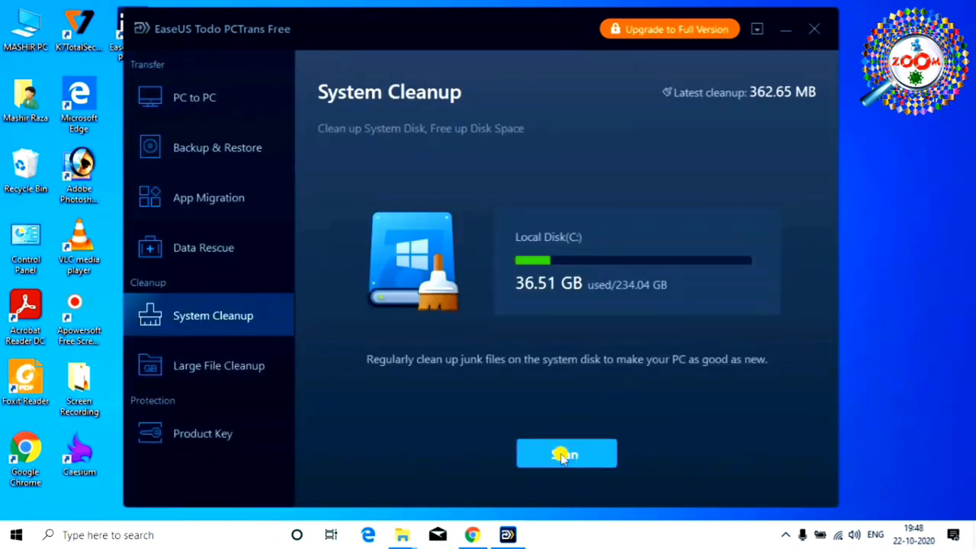
Step: Scan Local Disk (C:) with Large File Cleanup and look through the found files and their sizes without deleting any
left_click(222, 373)
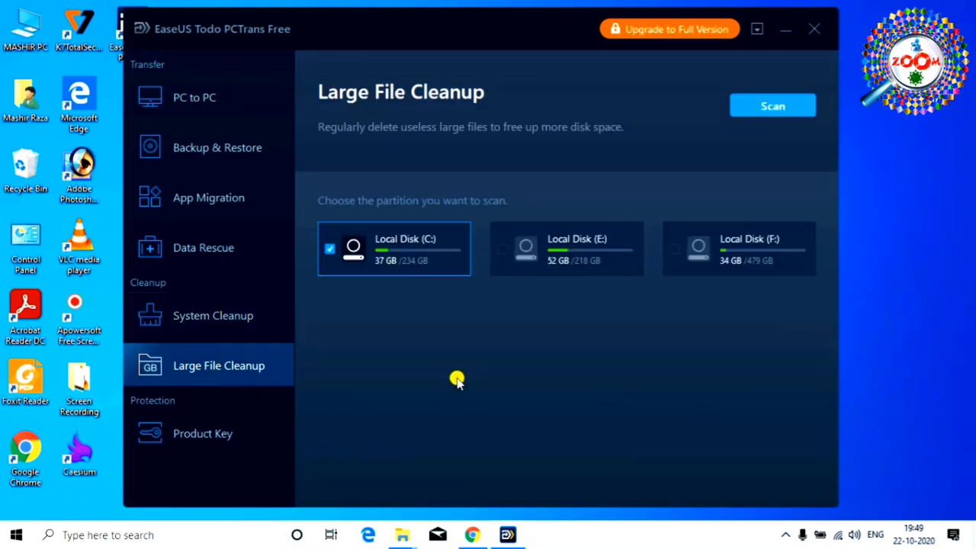
left_click(774, 106)
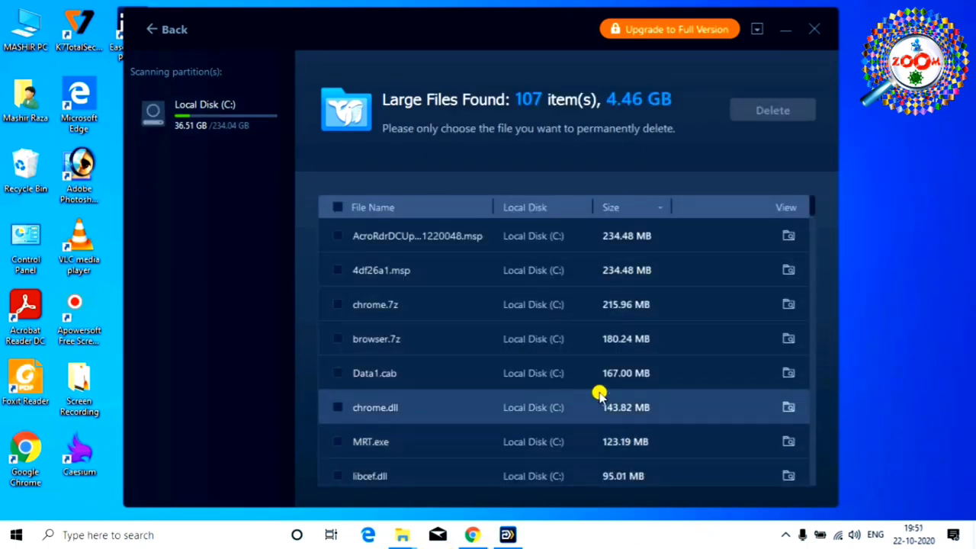
scroll(773, 242, "down", 5)
scroll(556, 320, "down", 15)
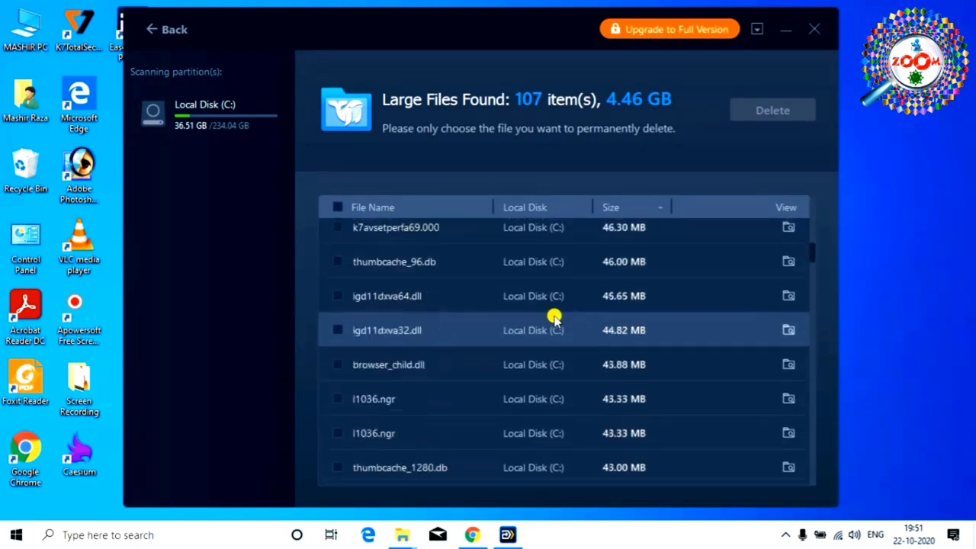
scroll(686, 327, "down", 10)
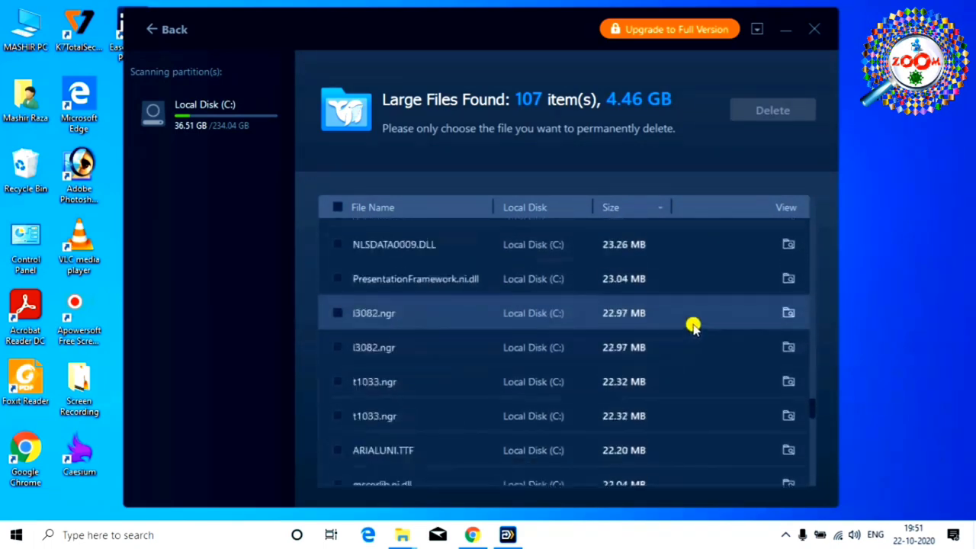
scroll(654, 379, "up", 20)
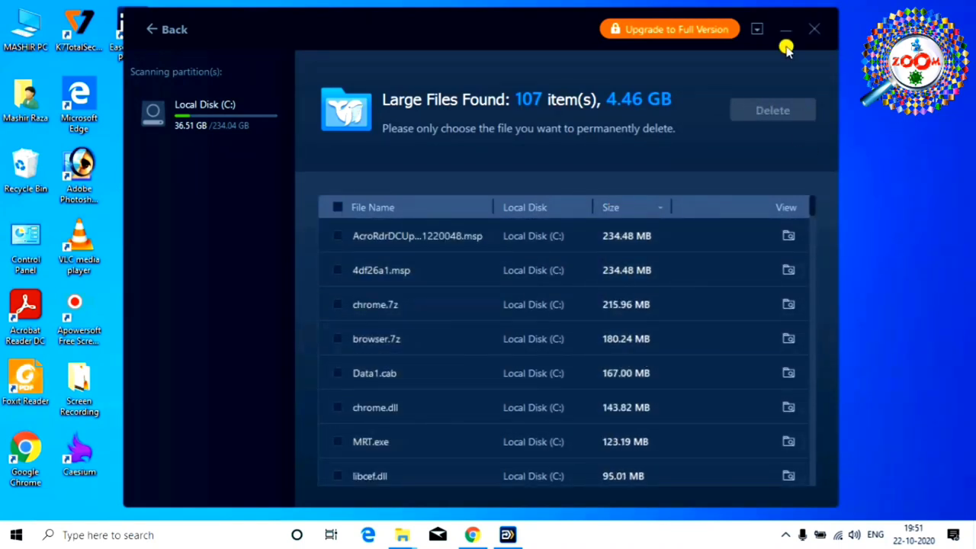
left_click(148, 32)
left_click(576, 199)
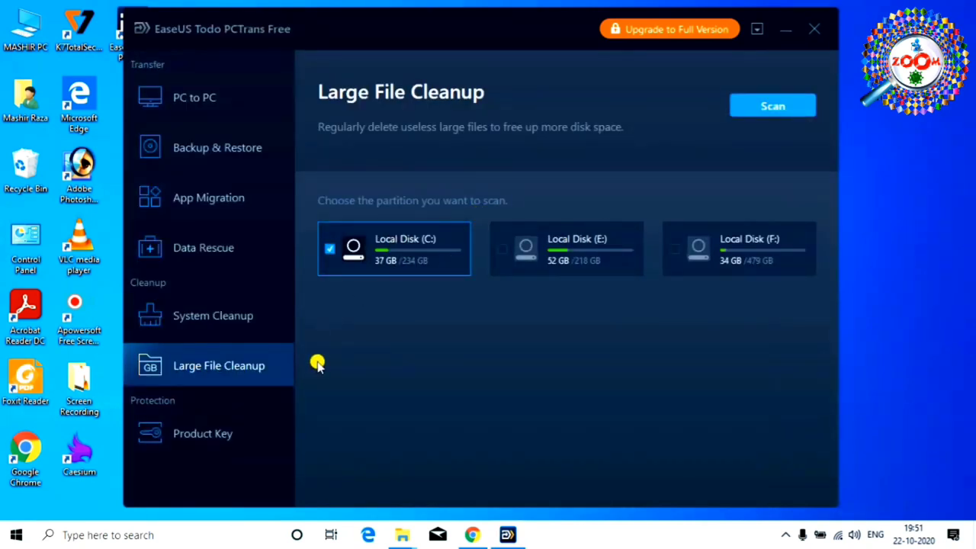
Step: Scan the PC for software product keys with Product Key, and return to the PC to PC overview
left_click(216, 438)
left_click(564, 454)
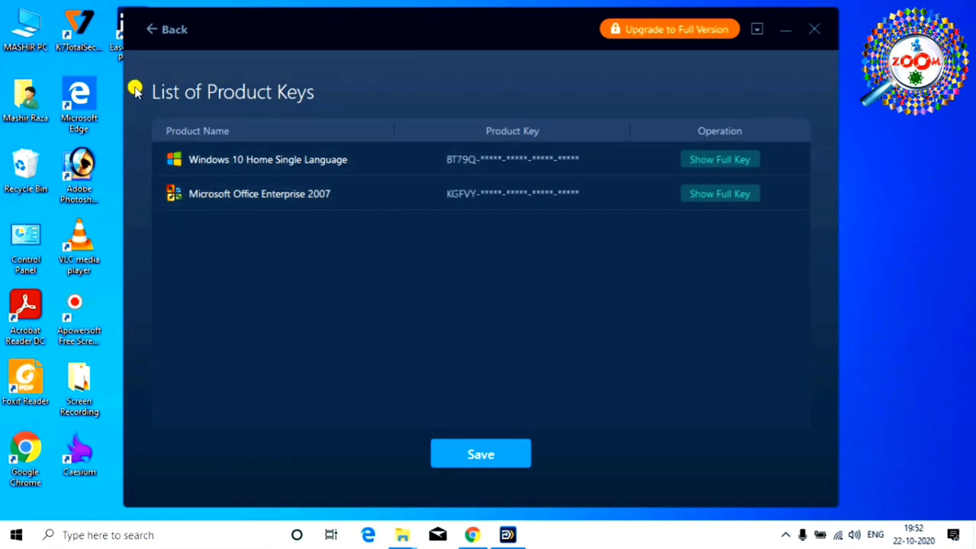
left_click(156, 29)
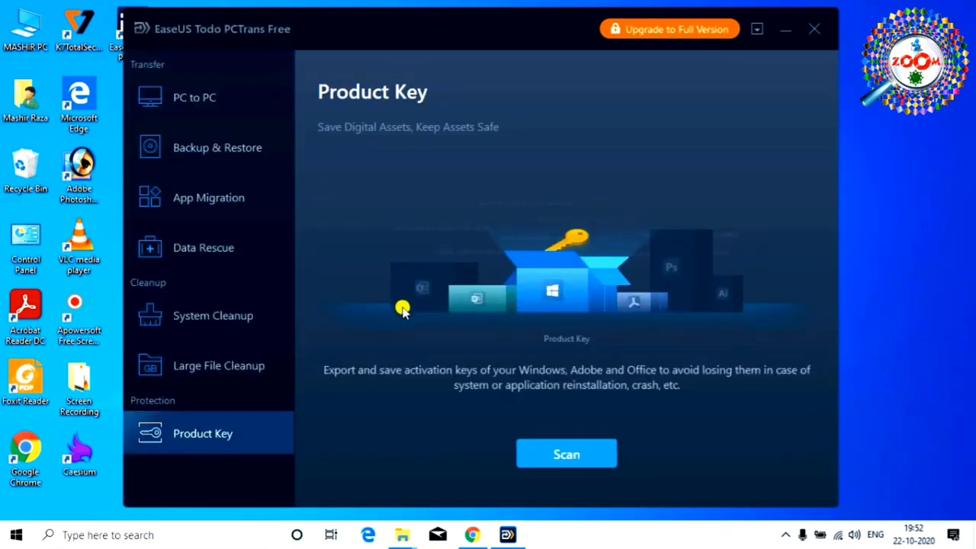
left_click(248, 166)
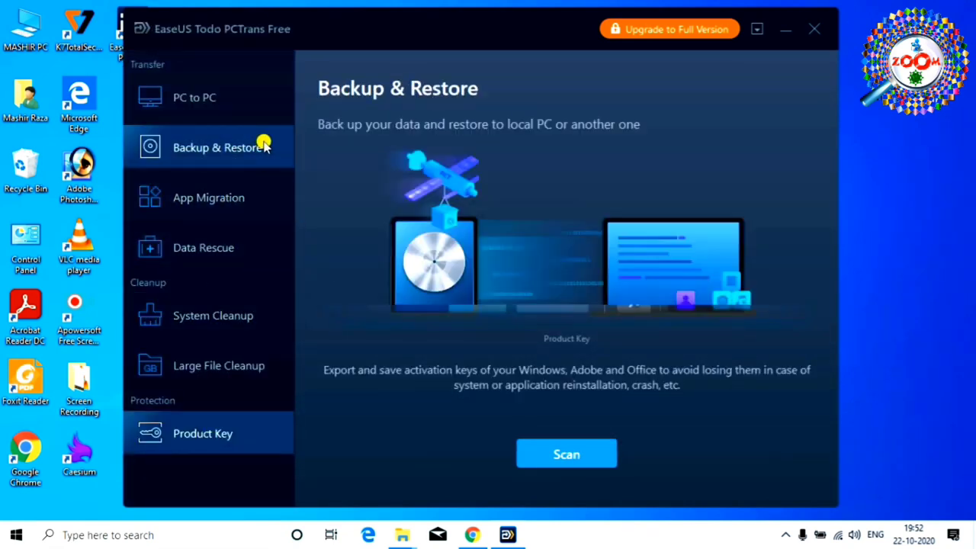
left_click(236, 105)
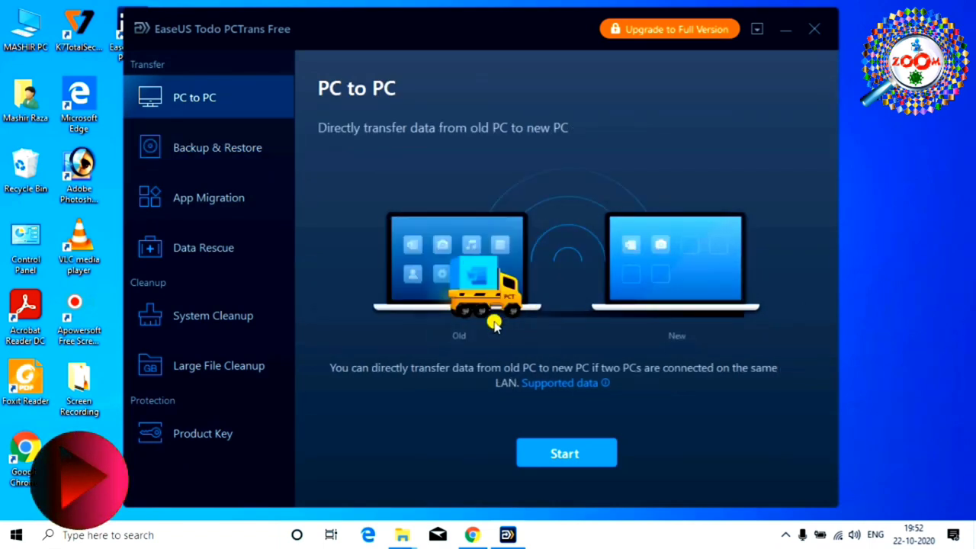